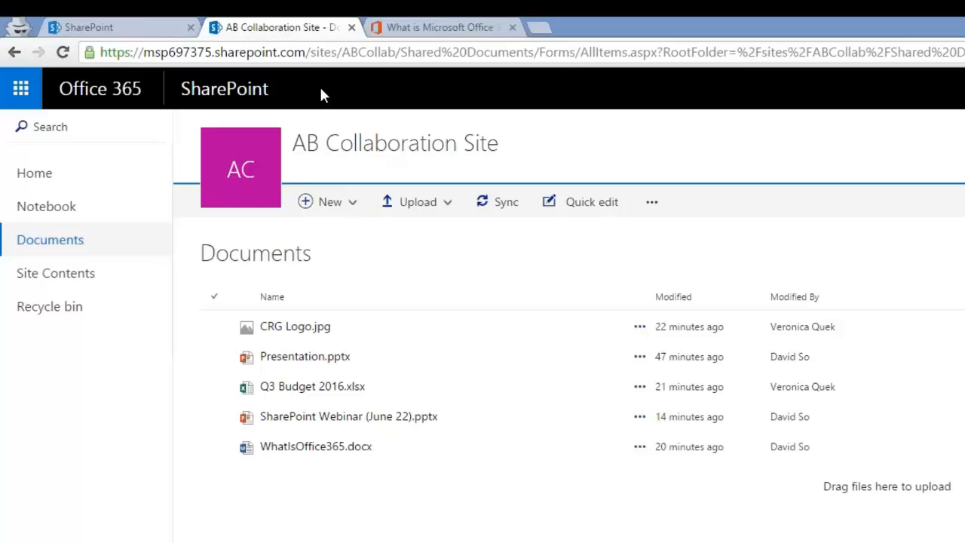
click(20, 91)
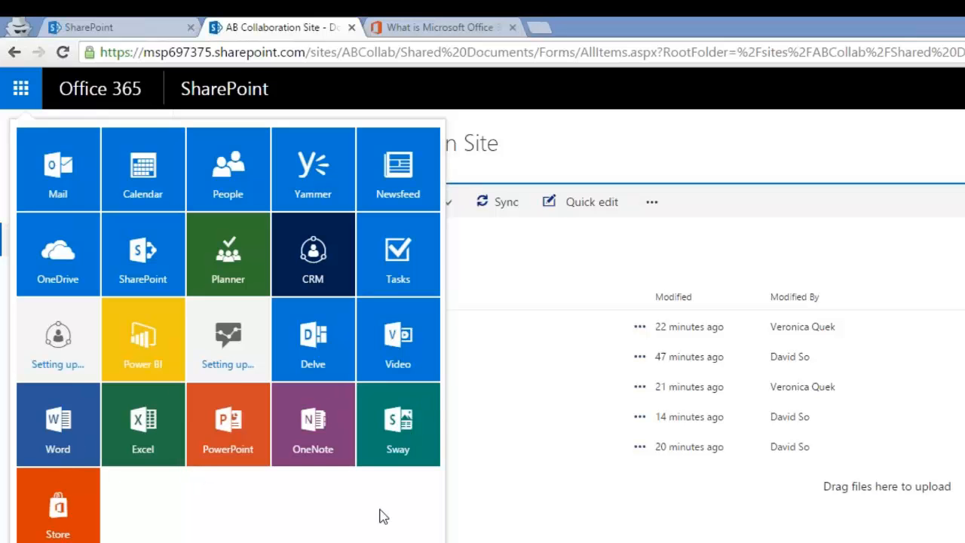
click(516, 392)
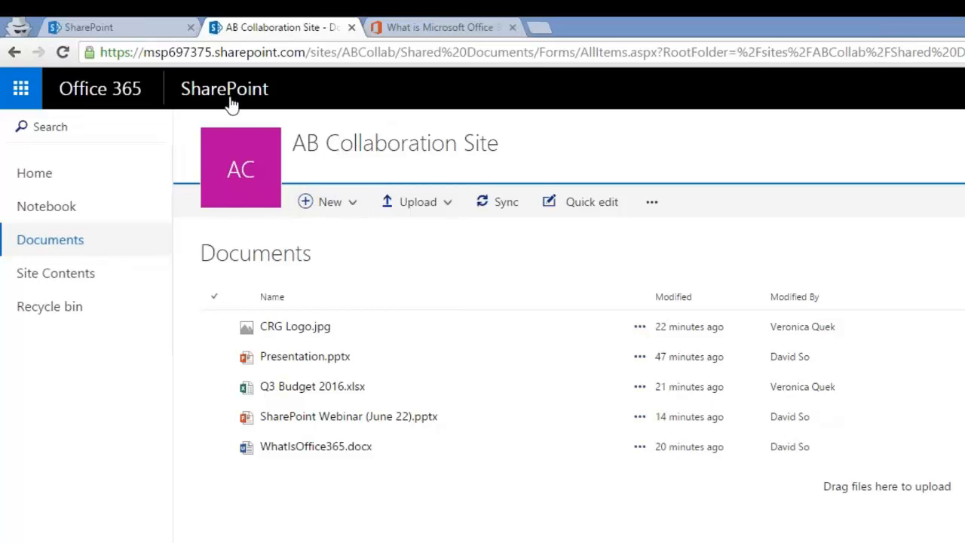
click(63, 248)
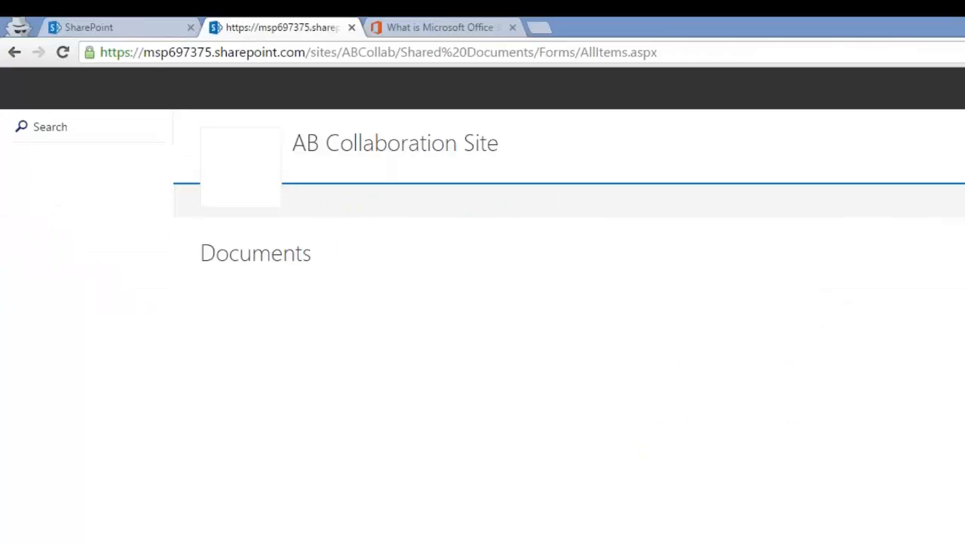
click(59, 164)
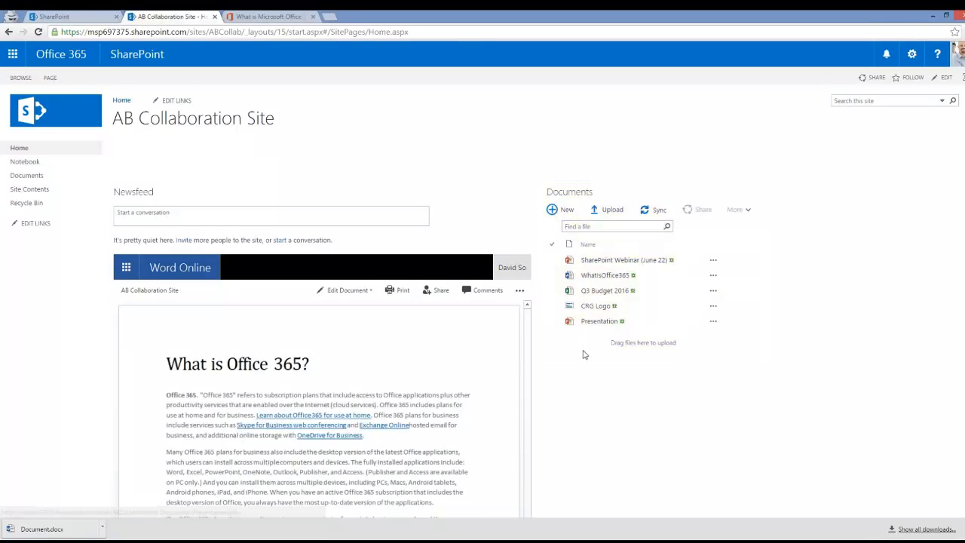
scroll(583, 351, down, 2)
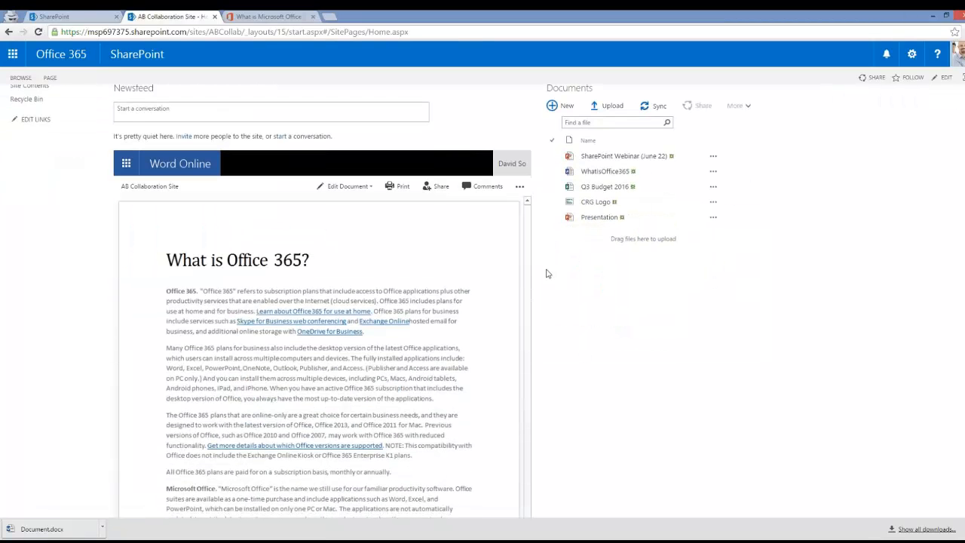
scroll(554, 276, down, 1)
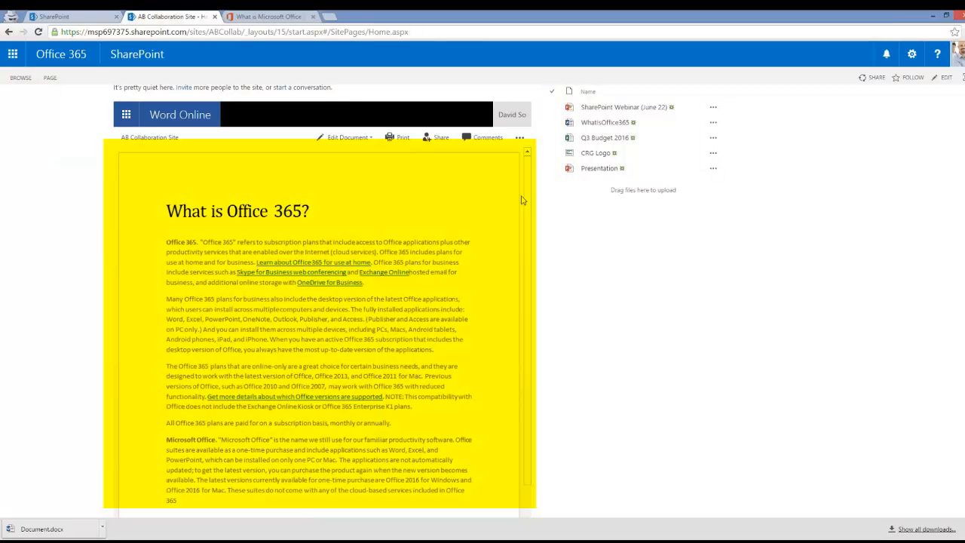
scroll(526, 188, down, 2)
scroll(534, 243, up, 2)
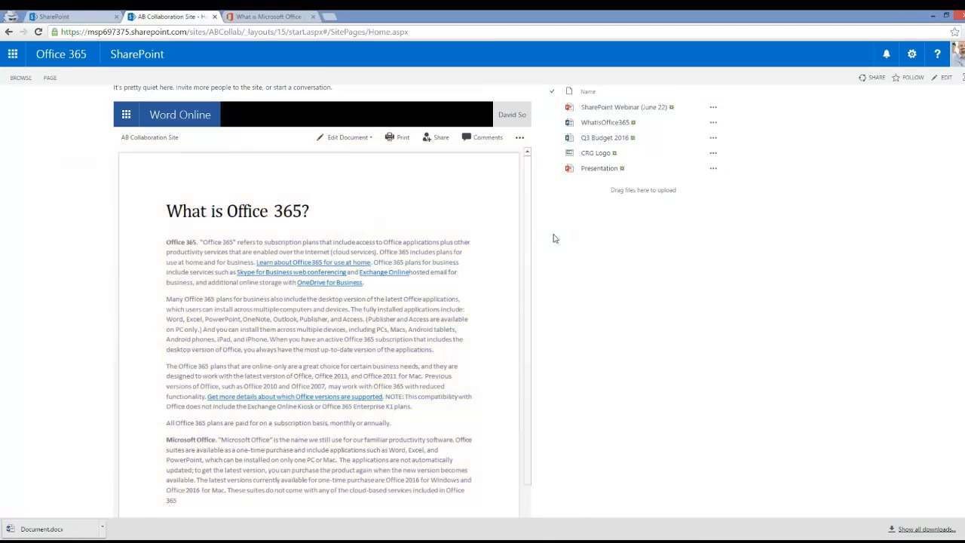
scroll(539, 226, up, 3)
click(33, 175)
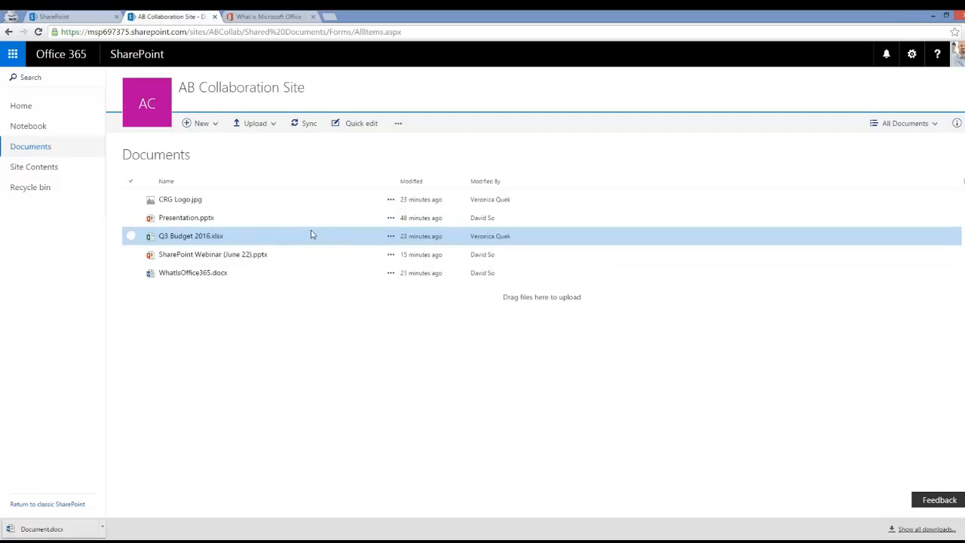
Step: Create a new Word document containing 'Sample text', then return to the AB Collaboration Site library
click(204, 124)
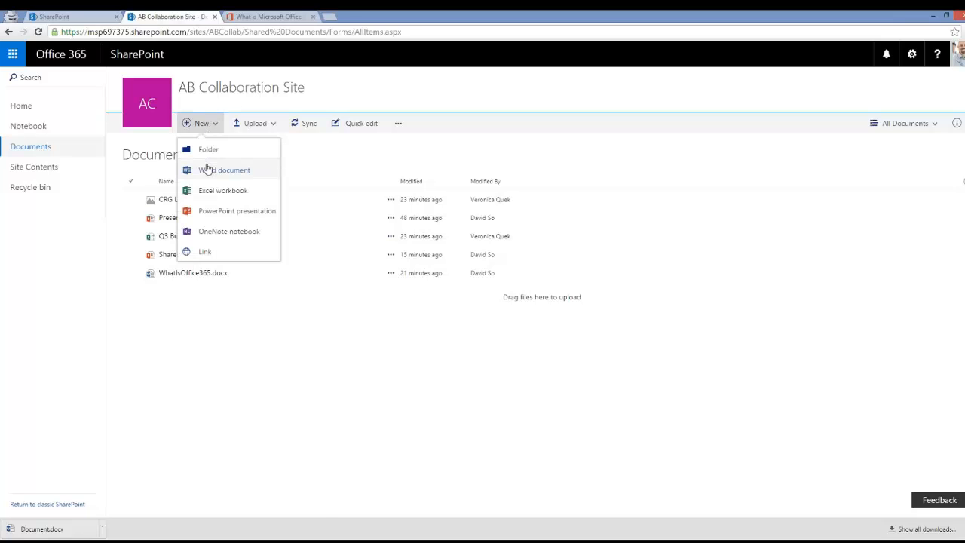
click(207, 171)
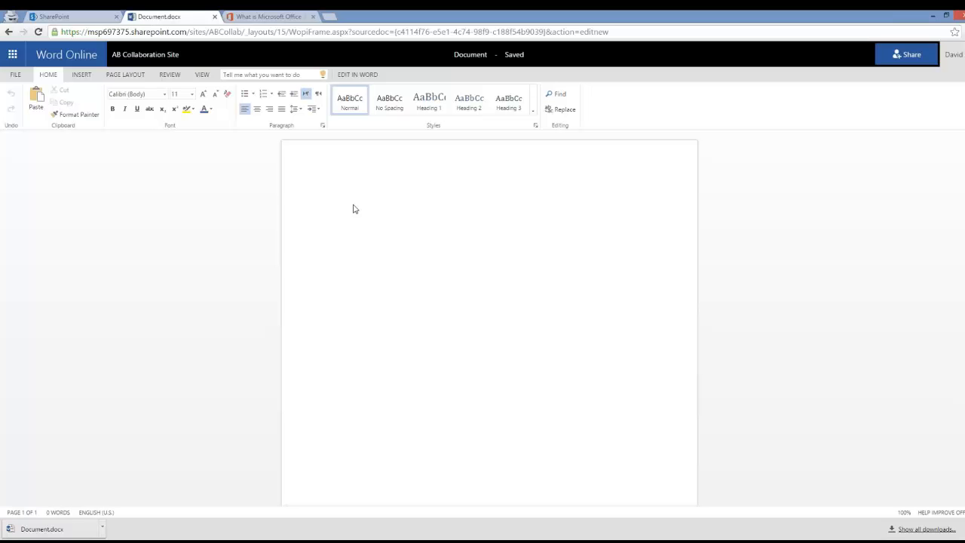
text(Sample text)
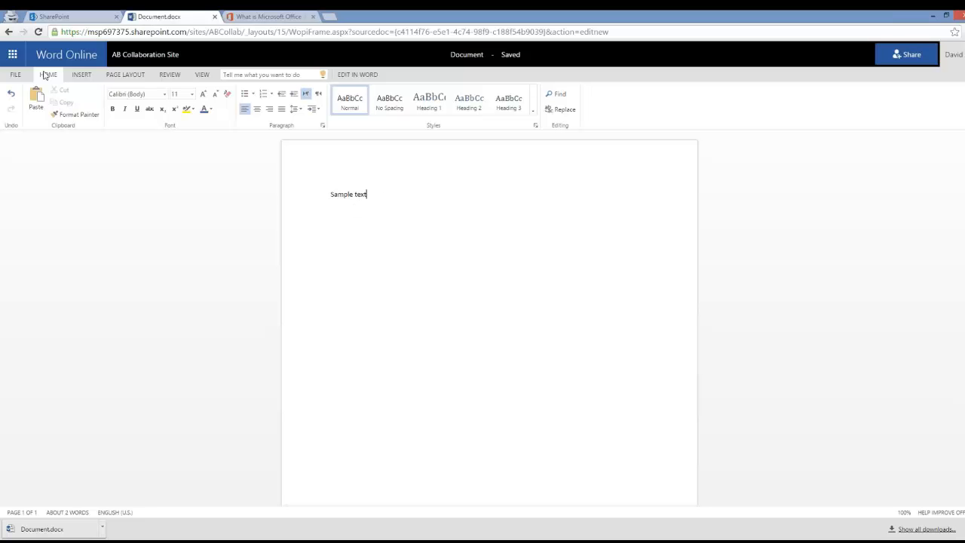
click(120, 60)
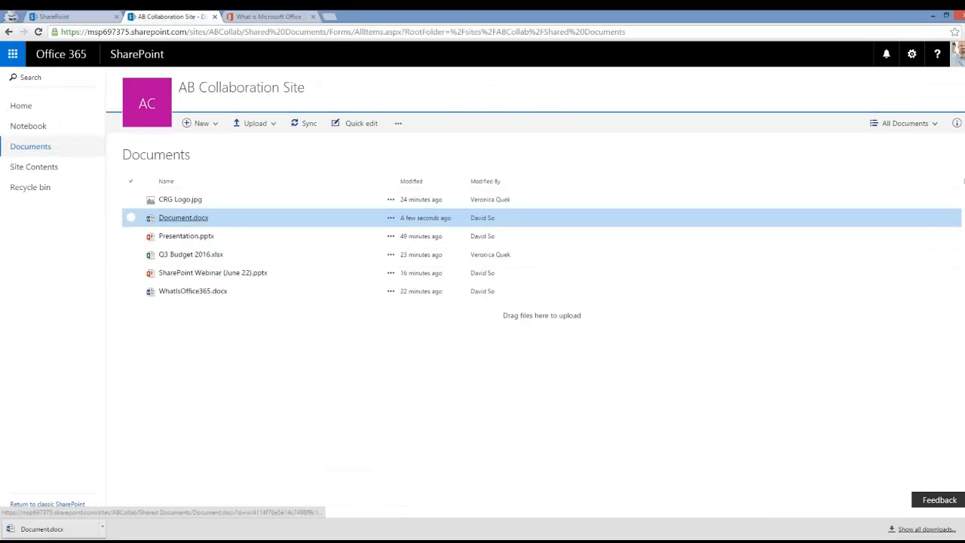
Step: Rename Document.docx to Lorem Ipsum.docx in the library
click(390, 219)
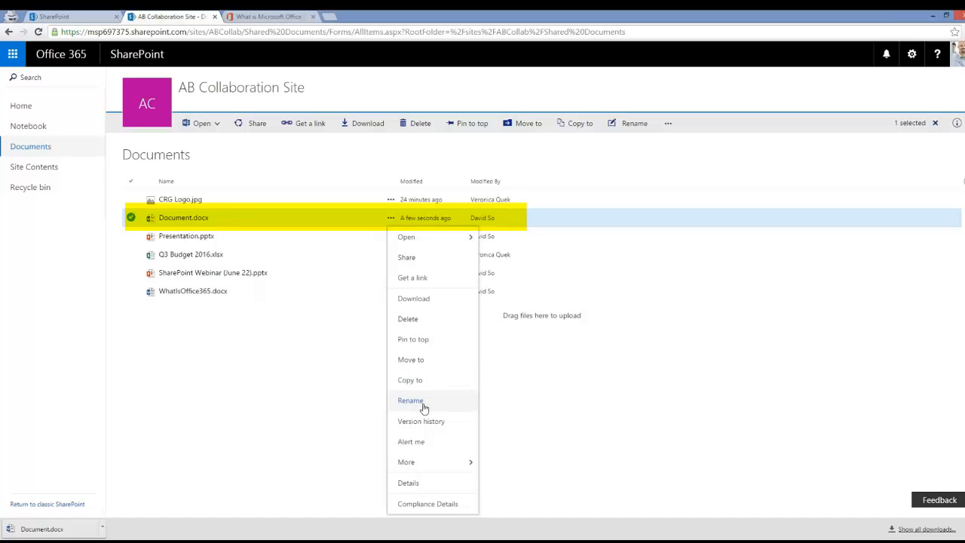
click(425, 400)
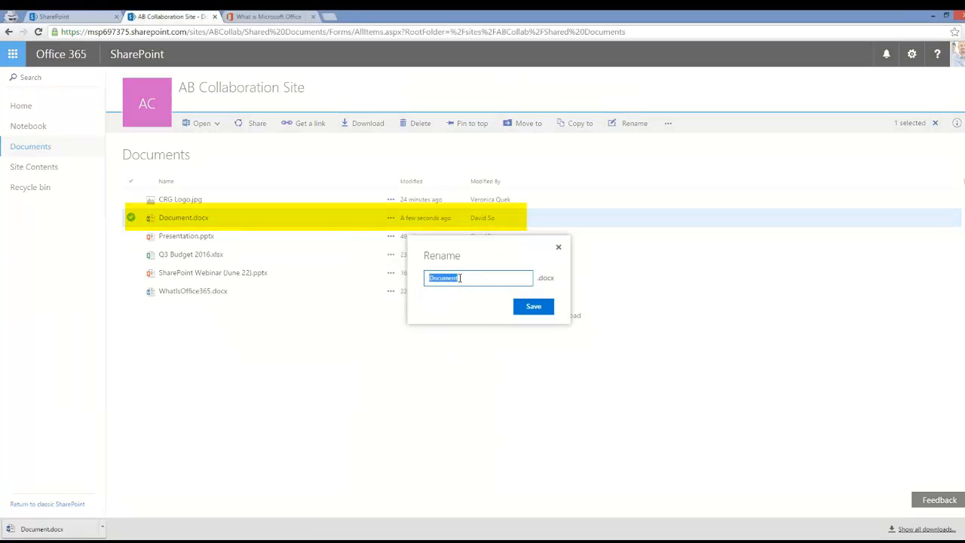
text(Lorem Ipsum)
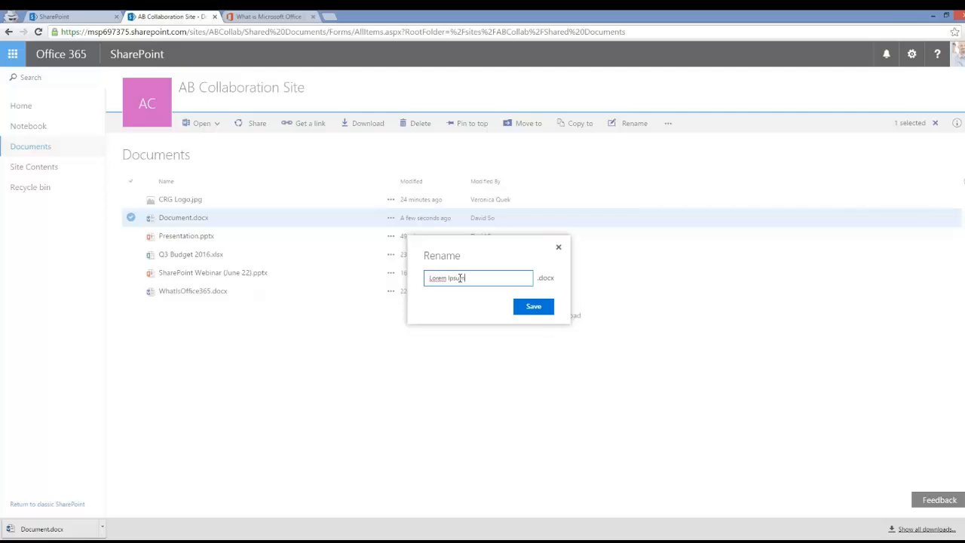
key(Return)
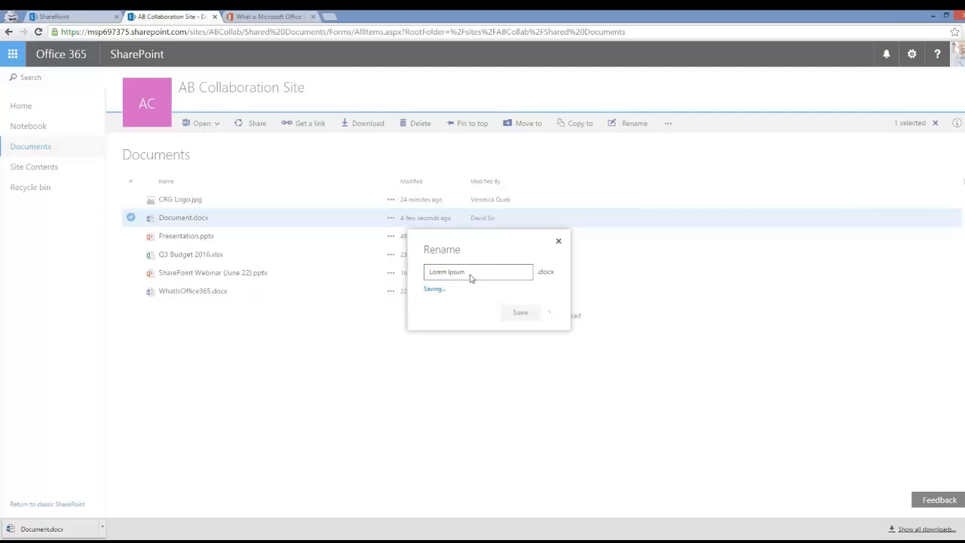
Step: Open Lorem Ipsum.docx, select the words Sample text, and bring up the editing options
click(200, 222)
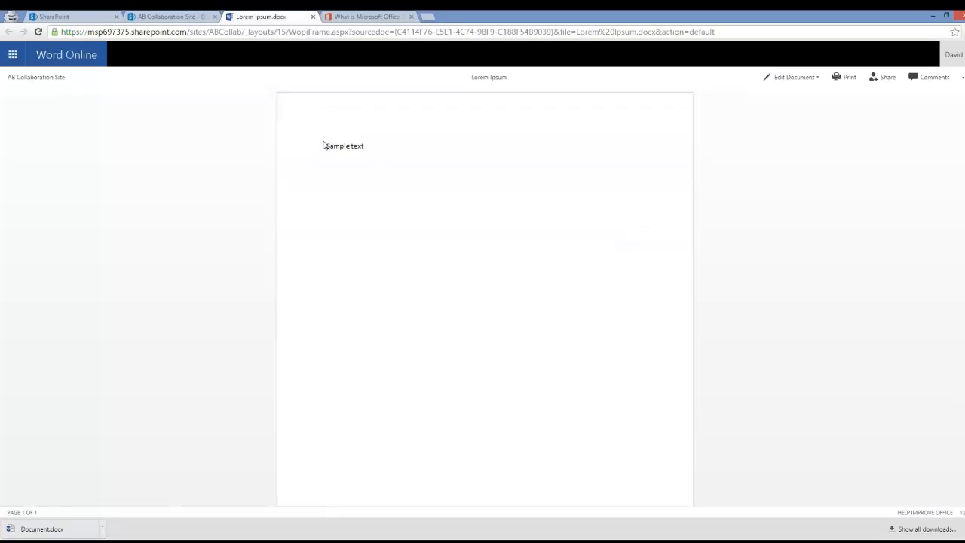
drag(328, 143, 369, 146)
click(796, 78)
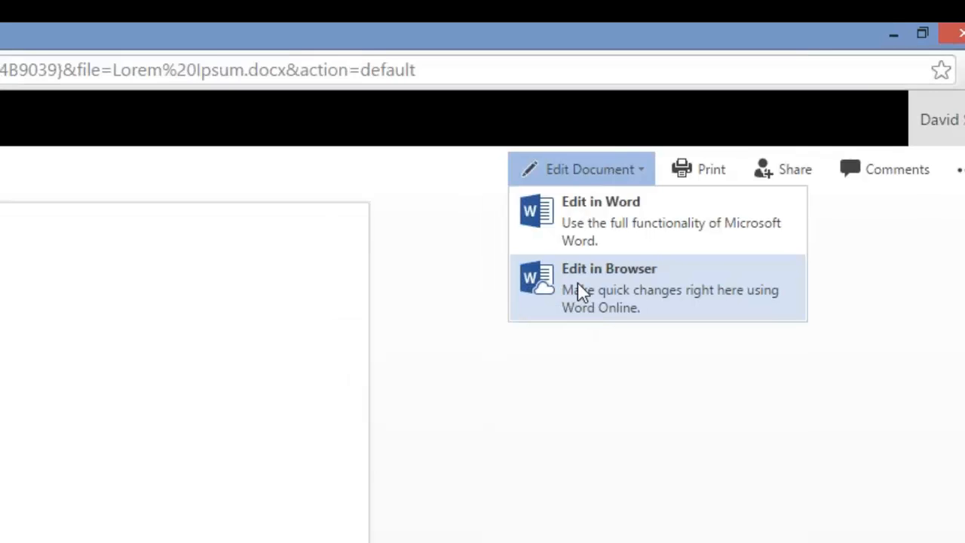
Step: Edit Lorem Ipsum in the browser, add and delete a period after Sample text, then open co-author chat
click(558, 302)
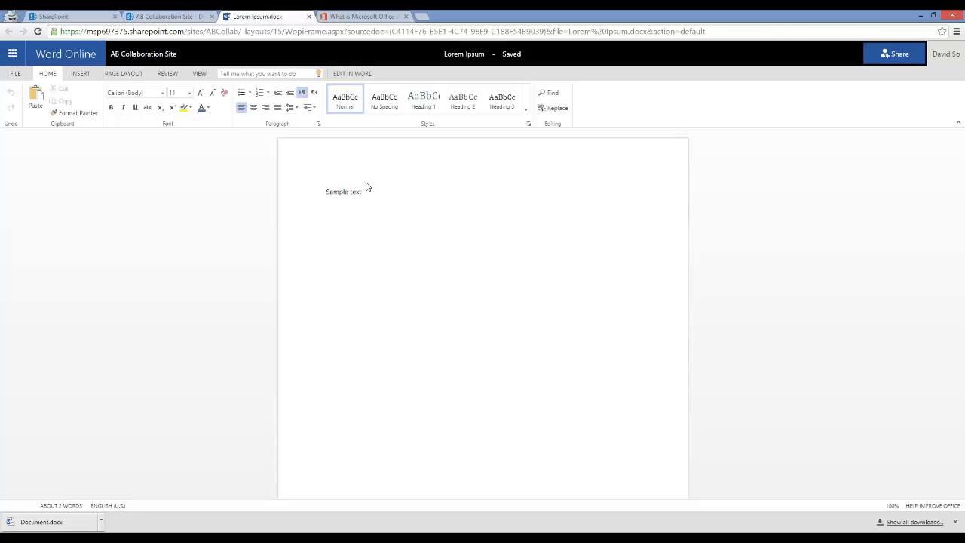
click(377, 186)
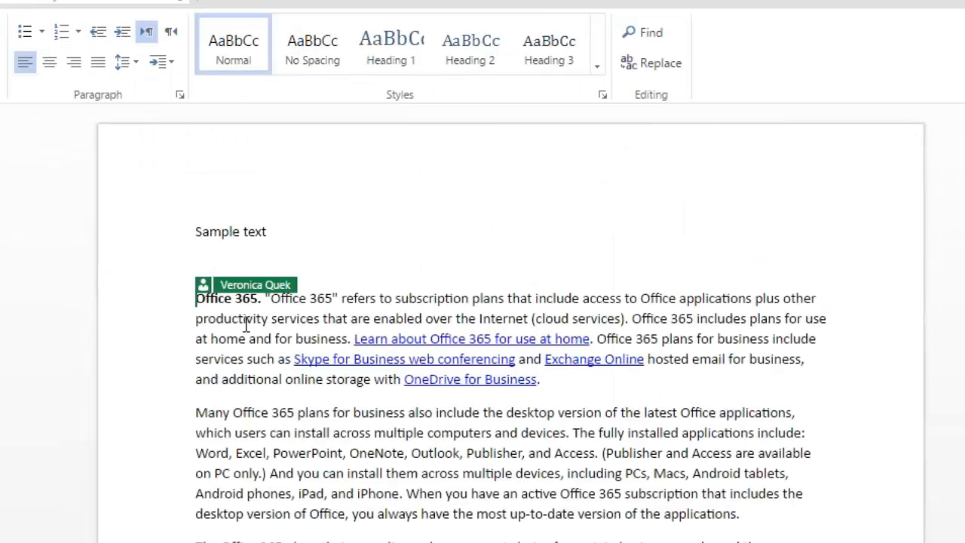
text(.)
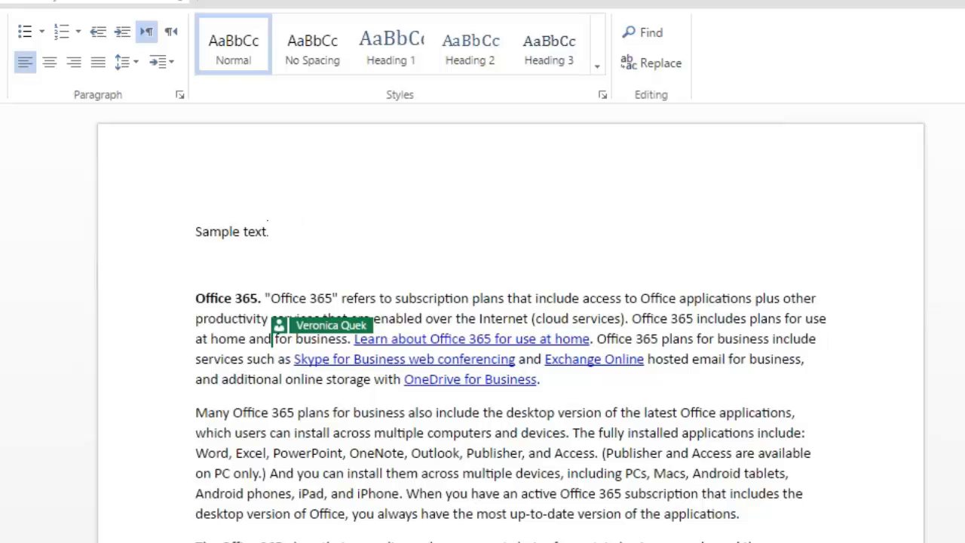
key(BackSpace)
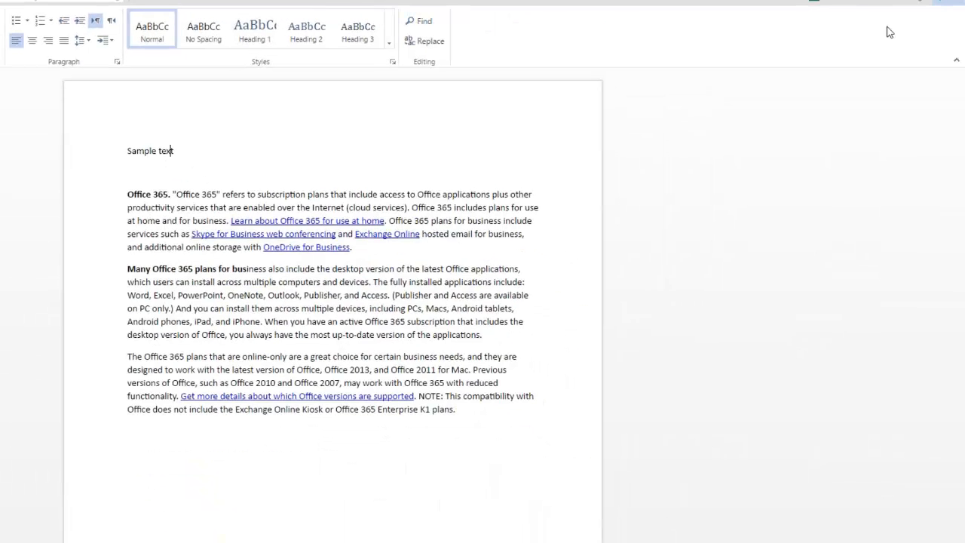
click(947, 2)
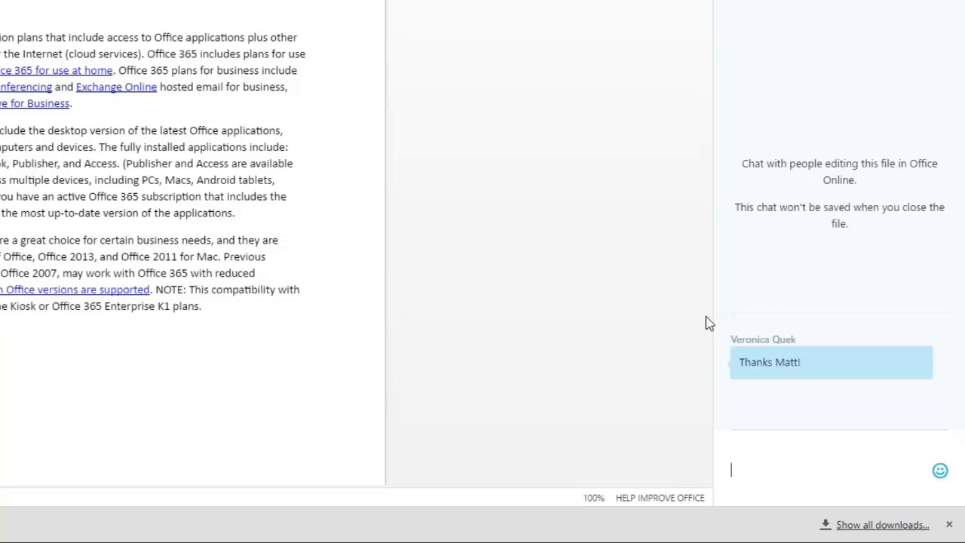
click(107, 226)
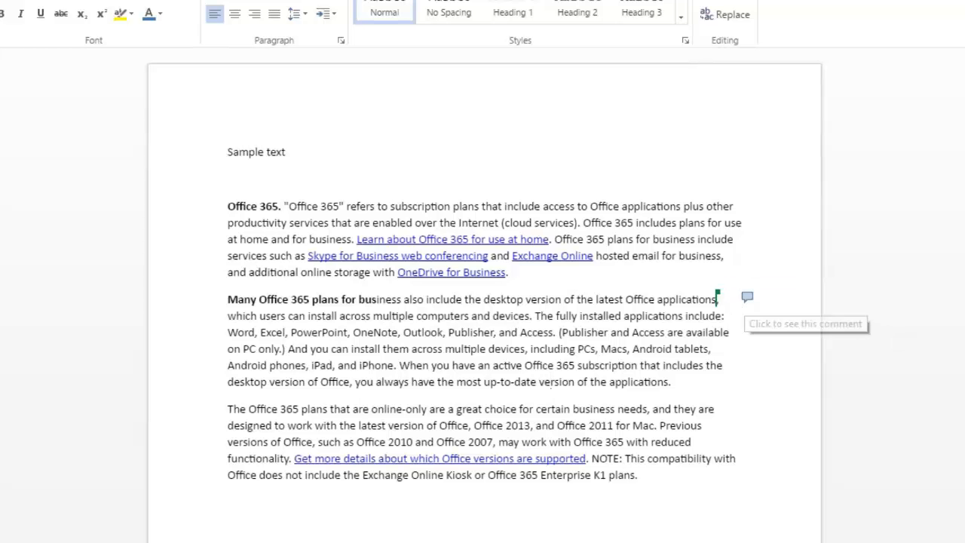
click(747, 299)
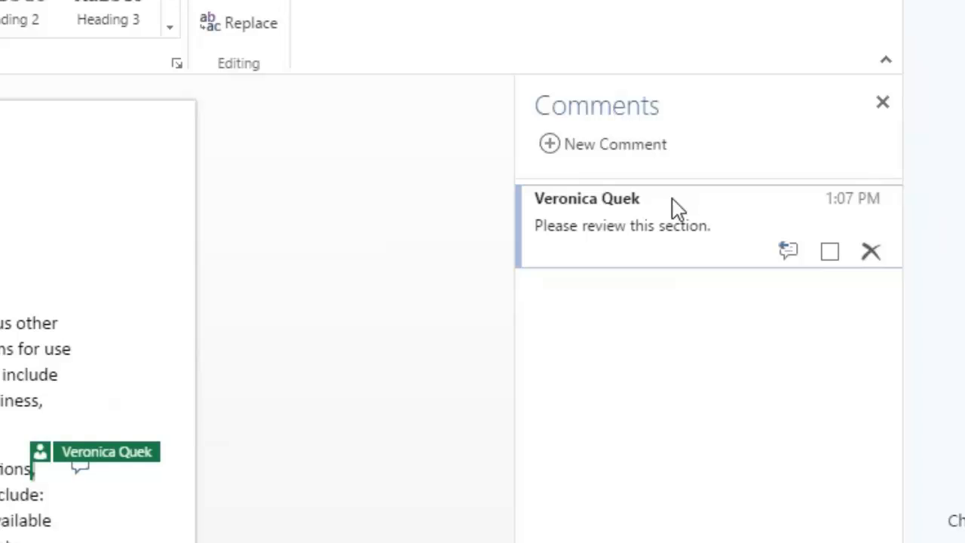
click(881, 102)
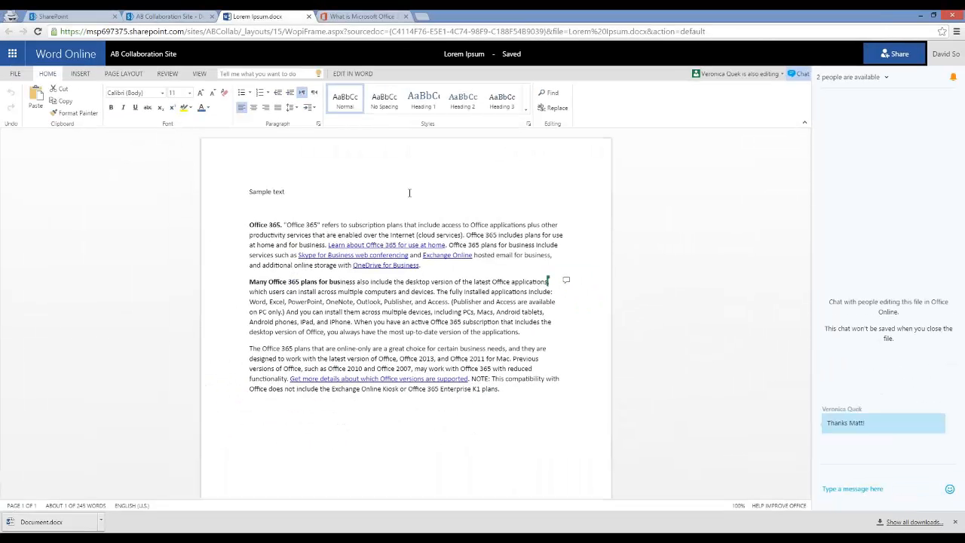
click(359, 192)
Step: Go from the library through Home and Site Contents to the new subsite form
click(128, 55)
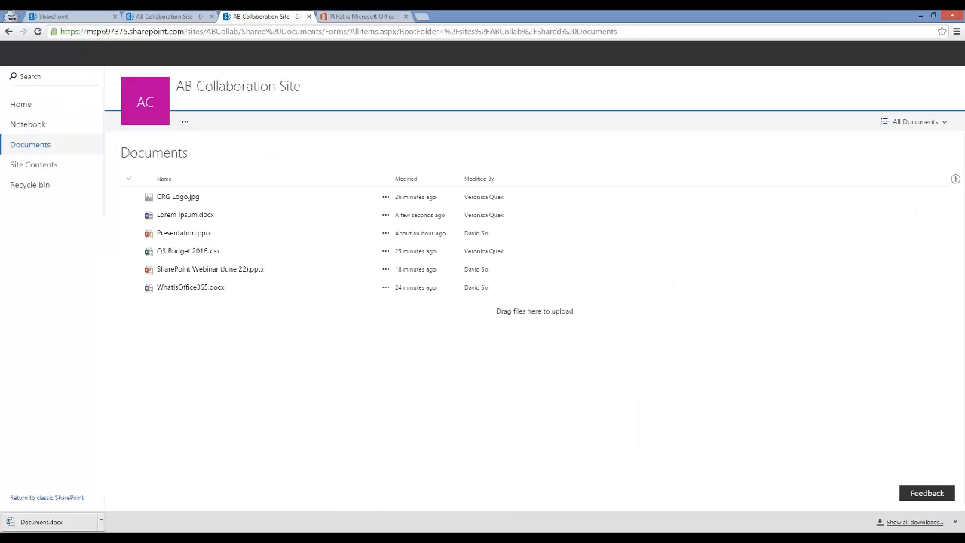
click(35, 107)
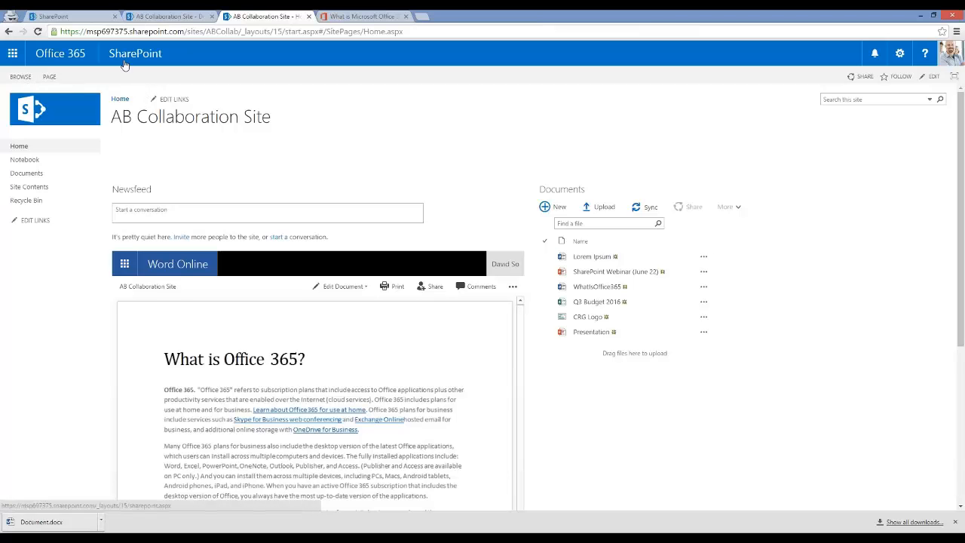
click(55, 188)
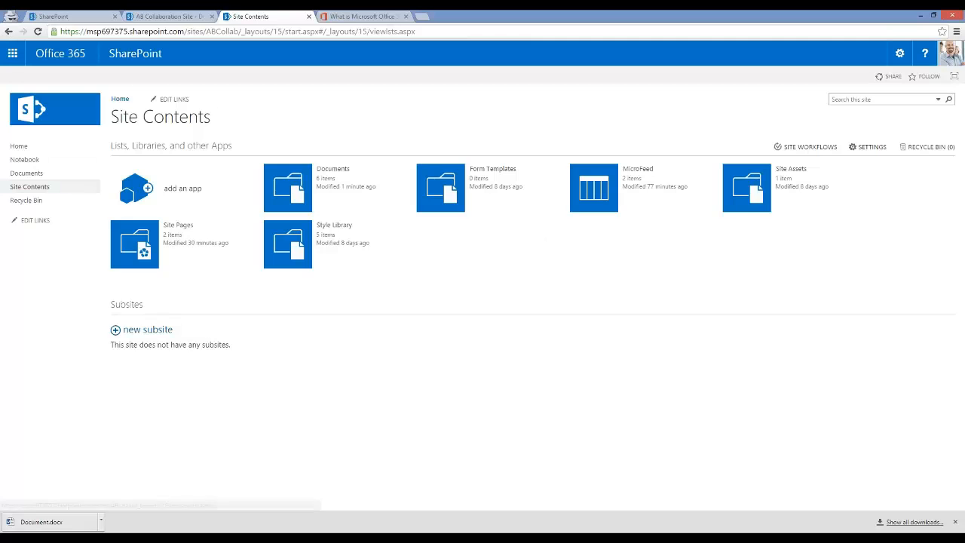
click(151, 329)
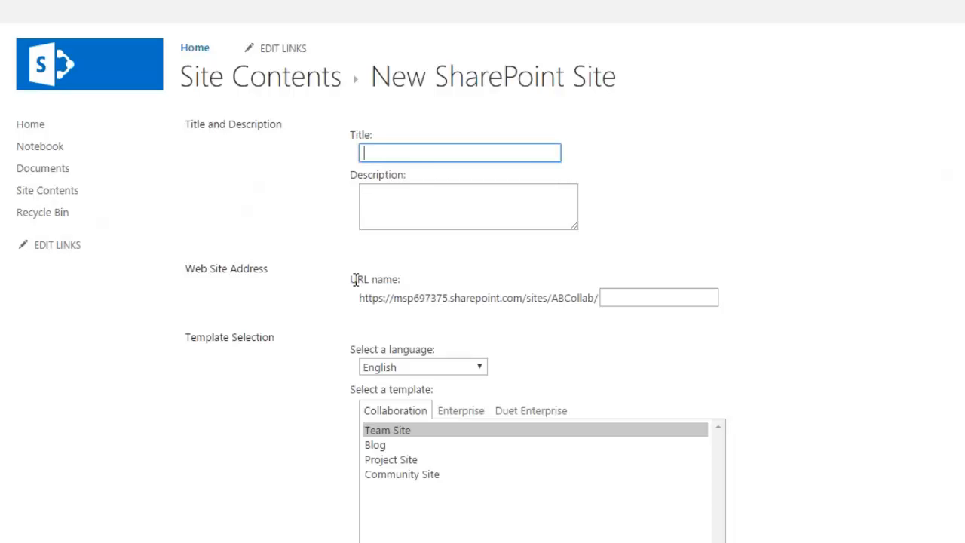
Step: Title the new site 'Creative Collaboration' and give it the URL name cc
text(Creative Collaboration)
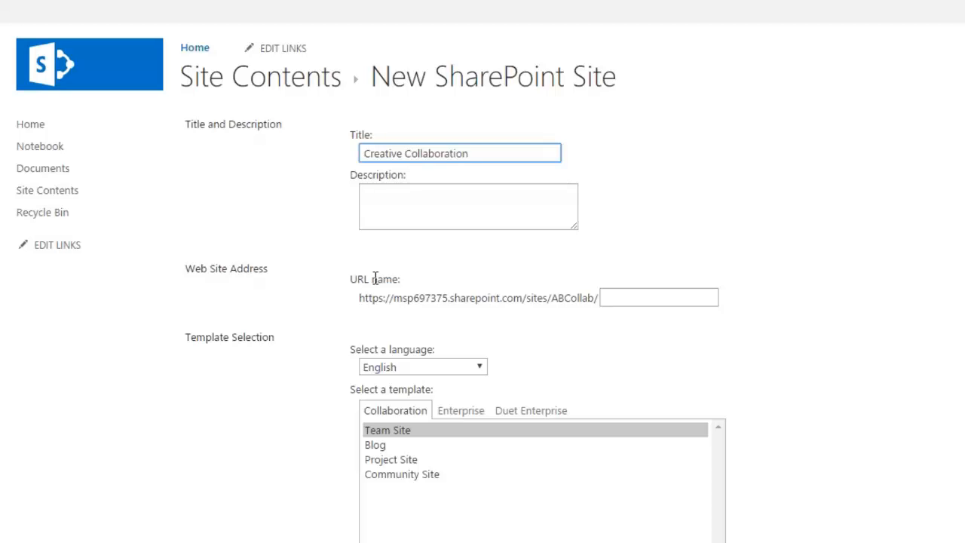
click(625, 289)
text(cc)
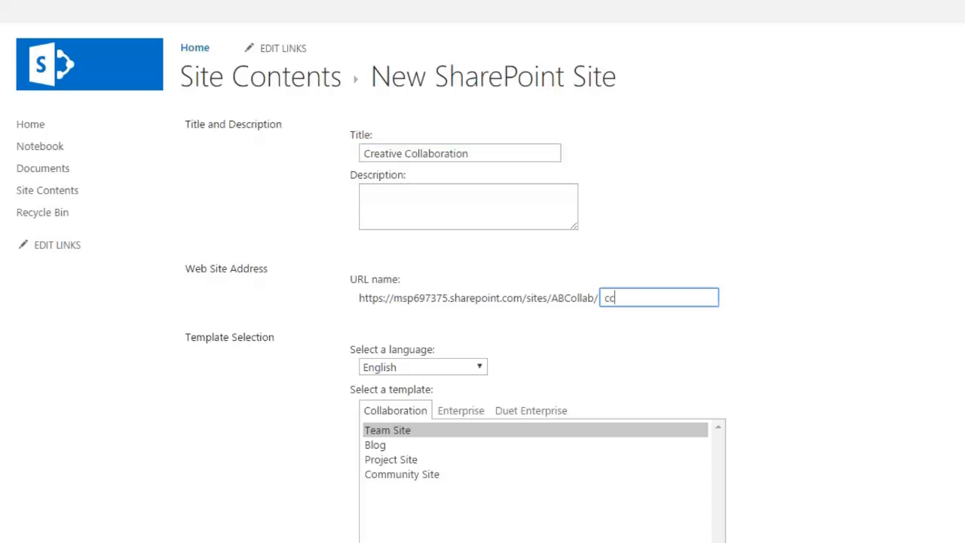
key(shift+Tab)
Step: Choose the Team Site template, show it on the parent's Quick Launch, and create the subsite
click(393, 432)
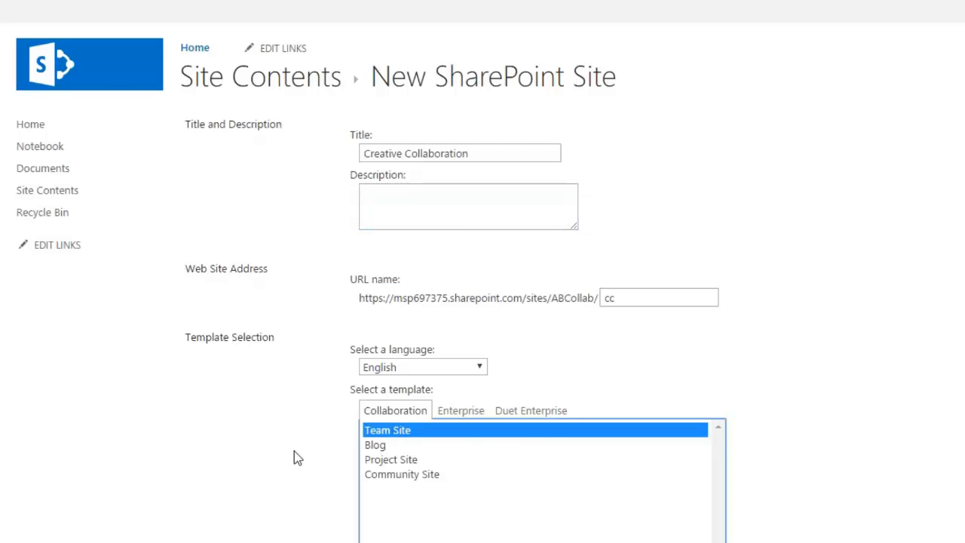
scroll(234, 495, down, 2)
scroll(235, 494, down, 4)
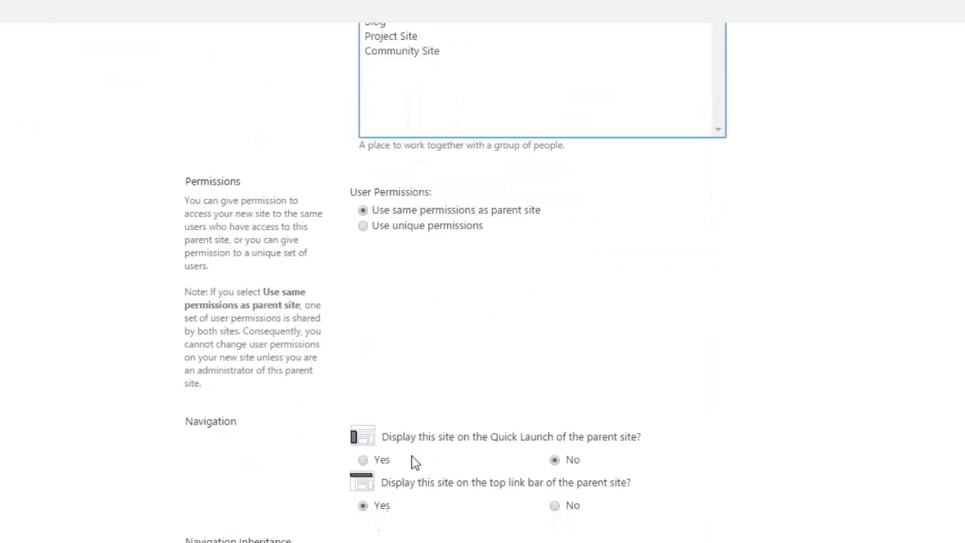
click(362, 461)
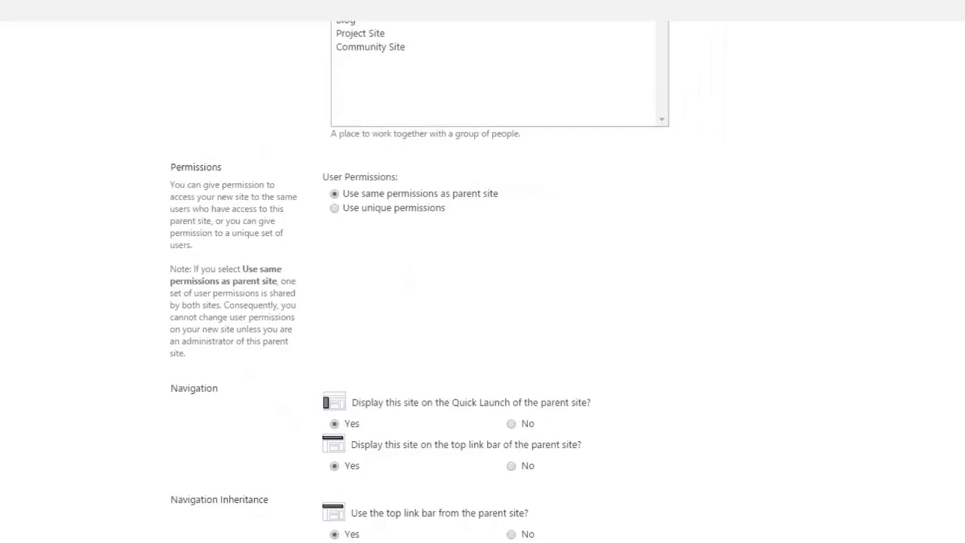
click(516, 539)
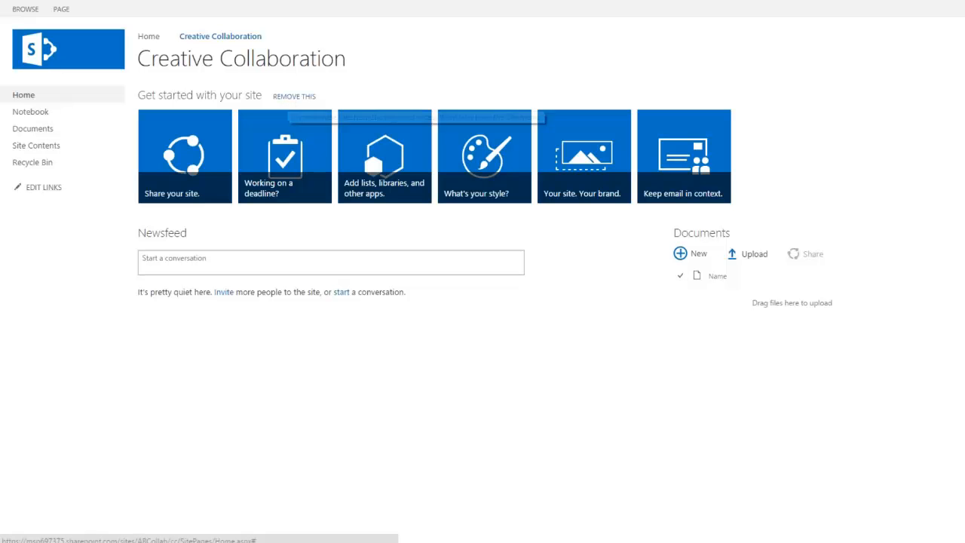
Step: Remove the get-started tiles, check the empty Documents library, then open the site Notebook
click(285, 98)
click(654, 35)
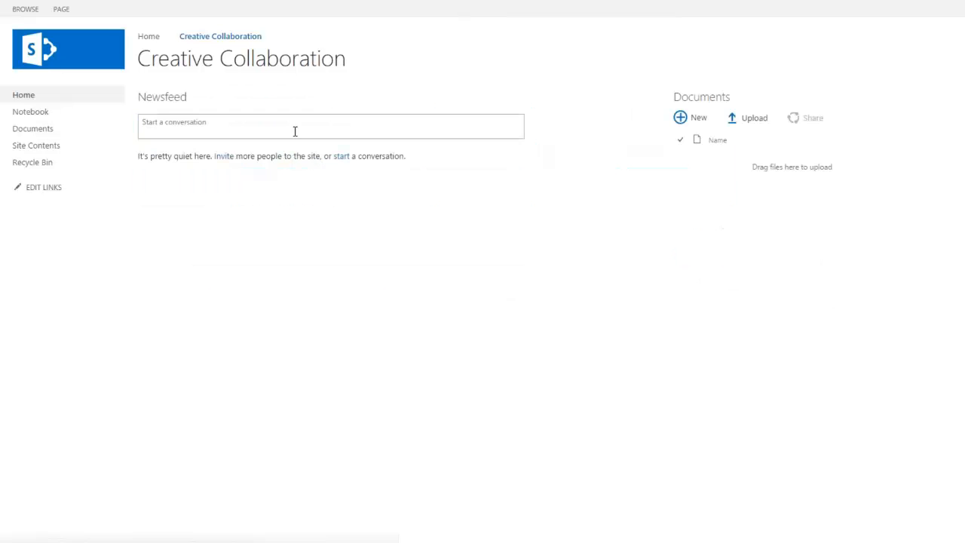
click(47, 133)
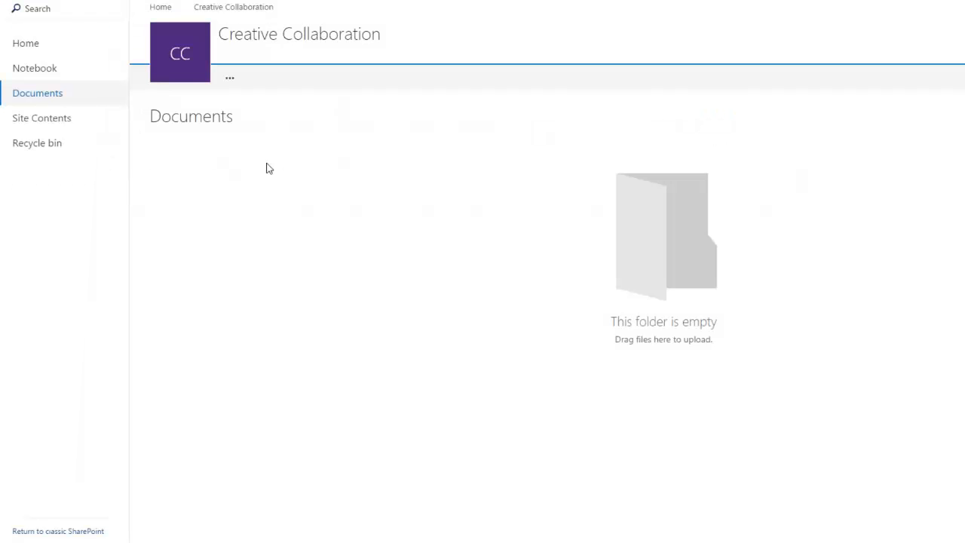
click(32, 47)
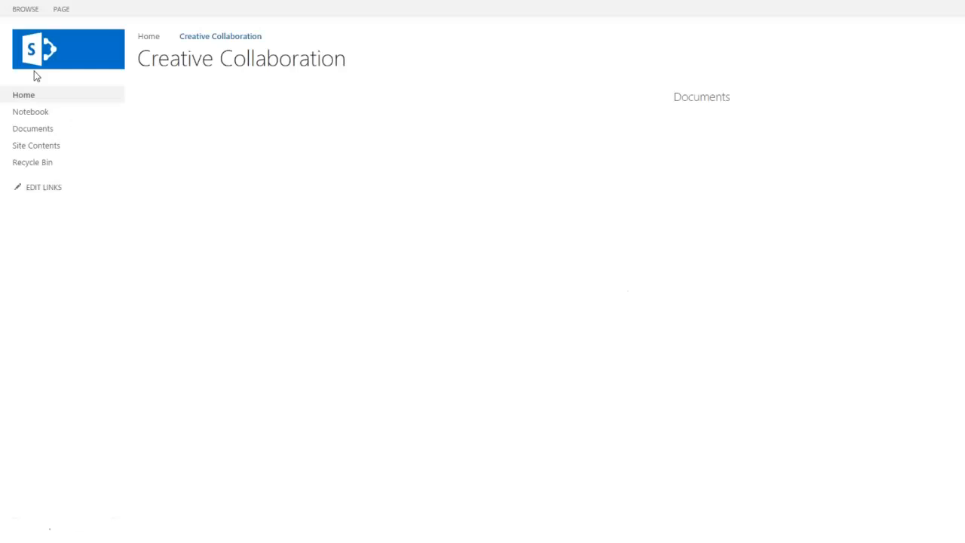
click(35, 113)
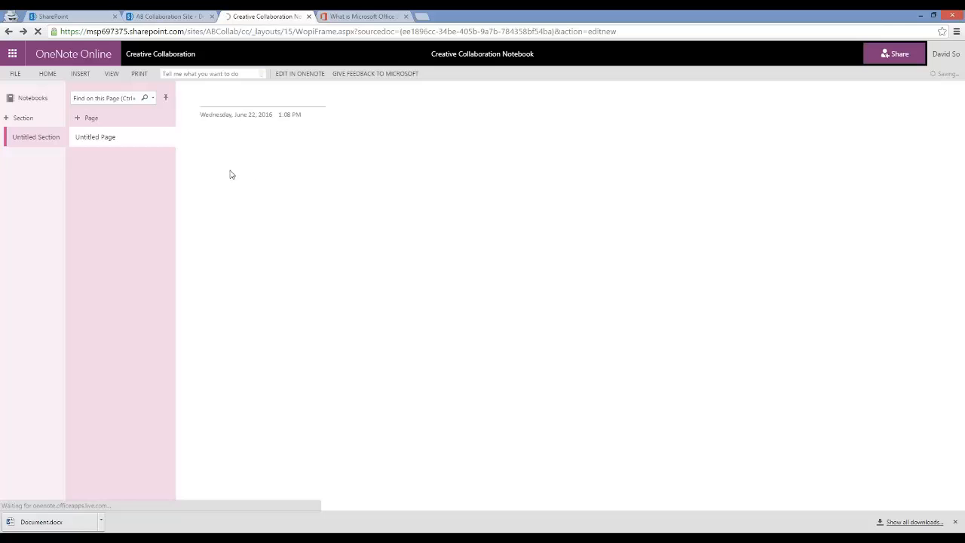
Step: Return from OneNote to the Creative Collaboration home page via its breadcrumb link
click(160, 54)
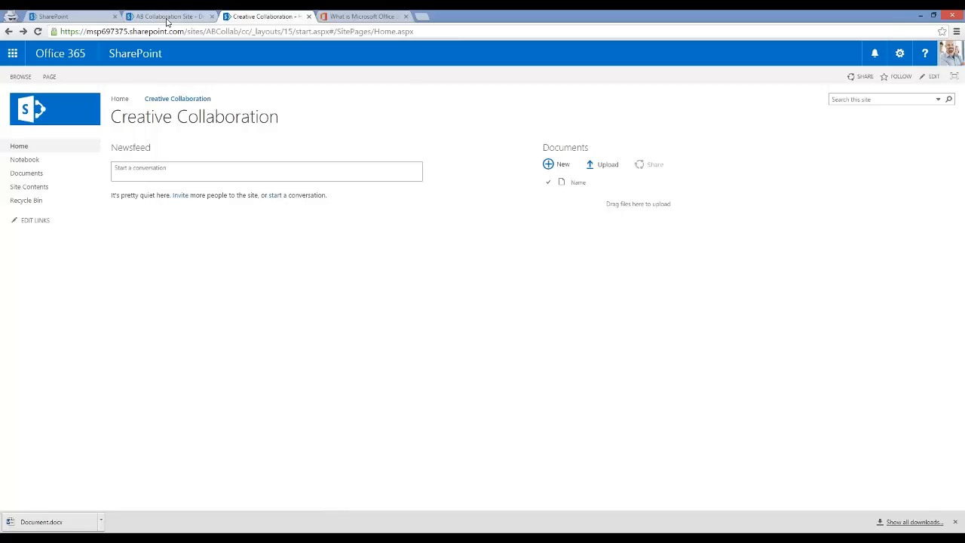
Step: Switch back to the AB Collaboration Site home page listing its six documents
click(128, 98)
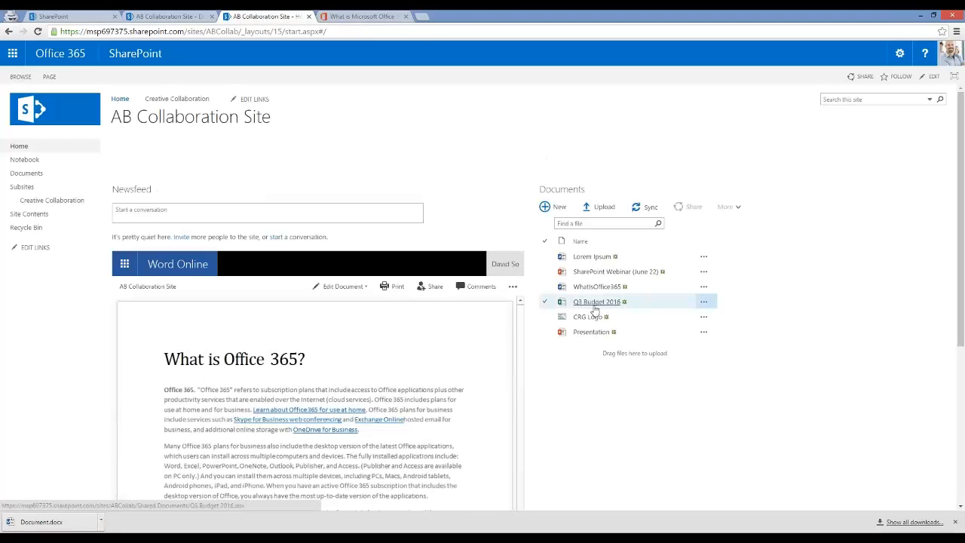
Step: Open the SharePoint Webinar (June 22) details card and page its preview to slide 4, the agenda
click(703, 271)
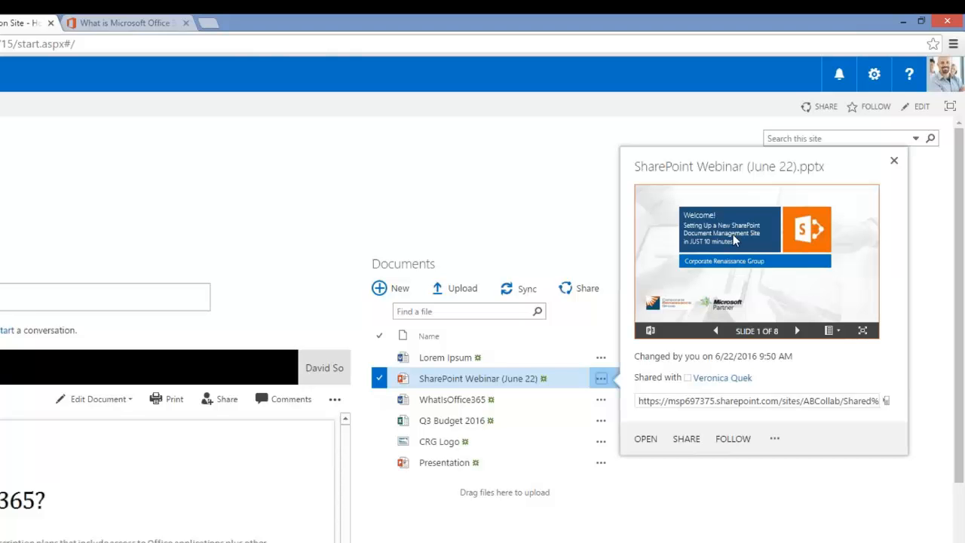
click(798, 331)
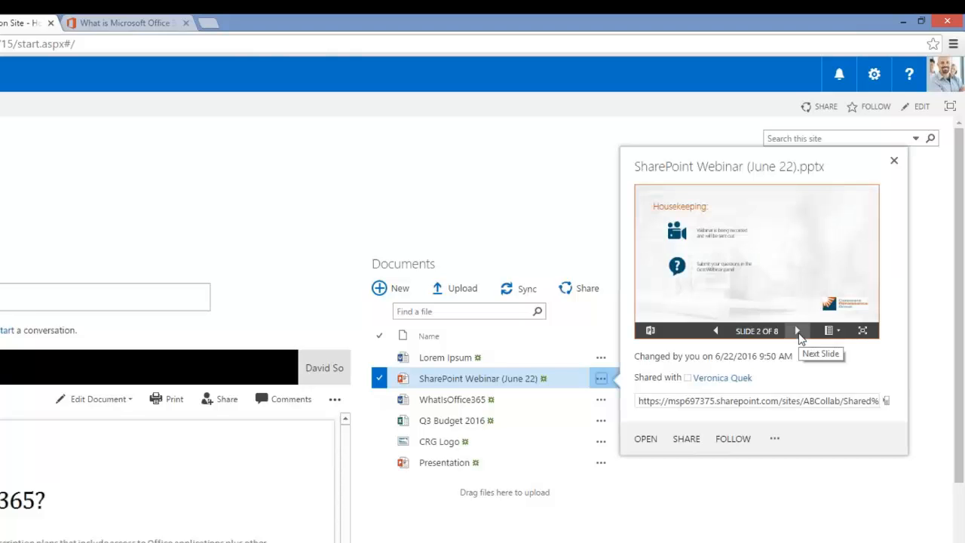
click(800, 334)
click(799, 333)
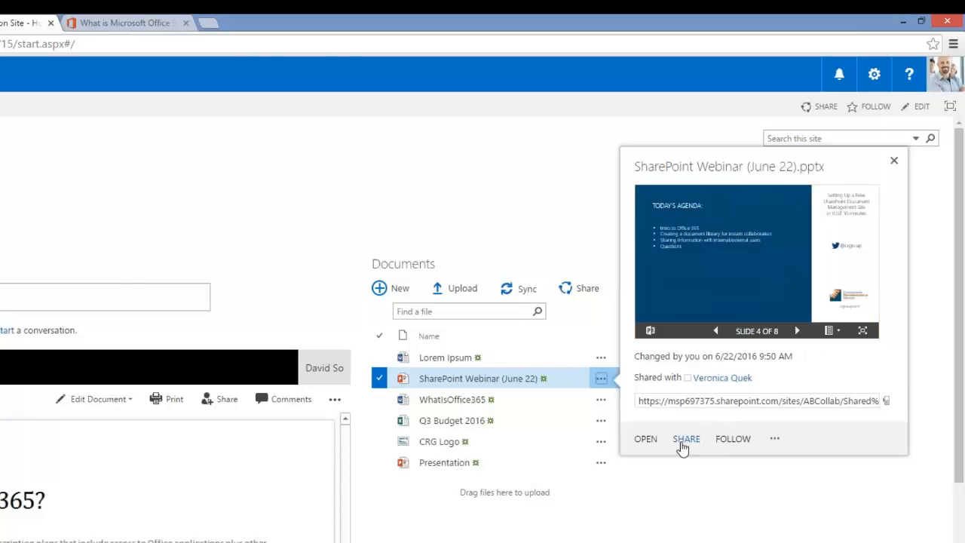
Step: Start sharing SharePoint Webinar (June 22), enter an invitee's e-mail address, then cancel without sharing
click(684, 439)
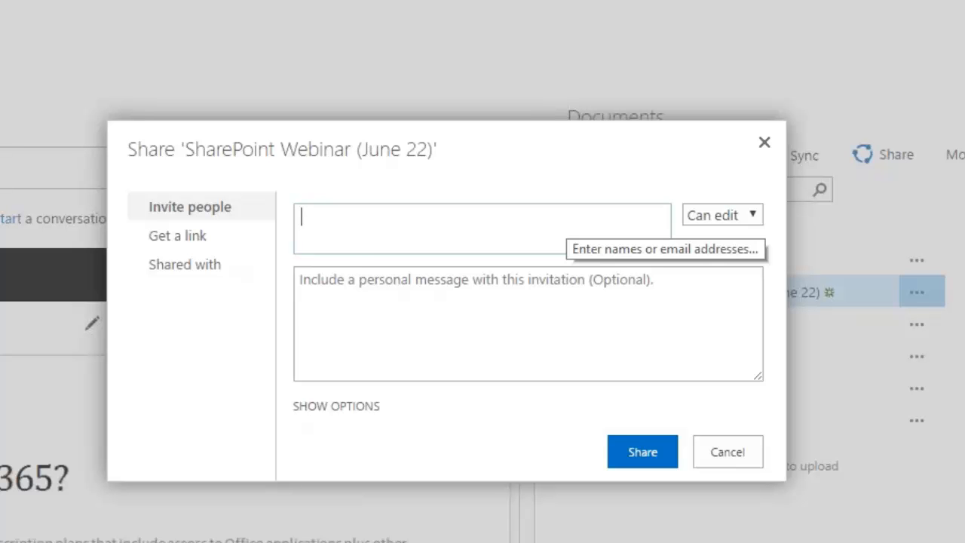
text(veroni)
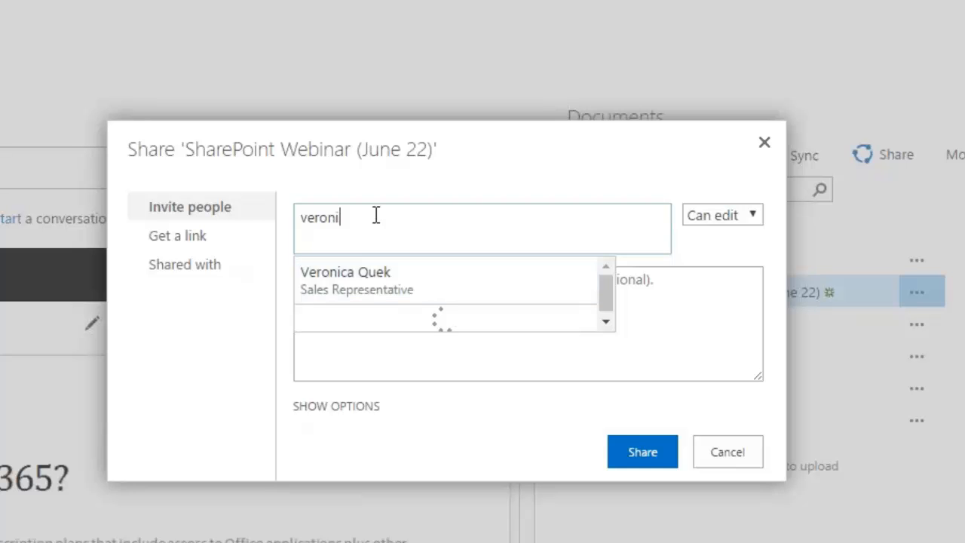
key(BackSpace)
key(BackSpace)
key(BackSpace)
key(BackSpace)
key(BackSpace)
key(BackSpace)
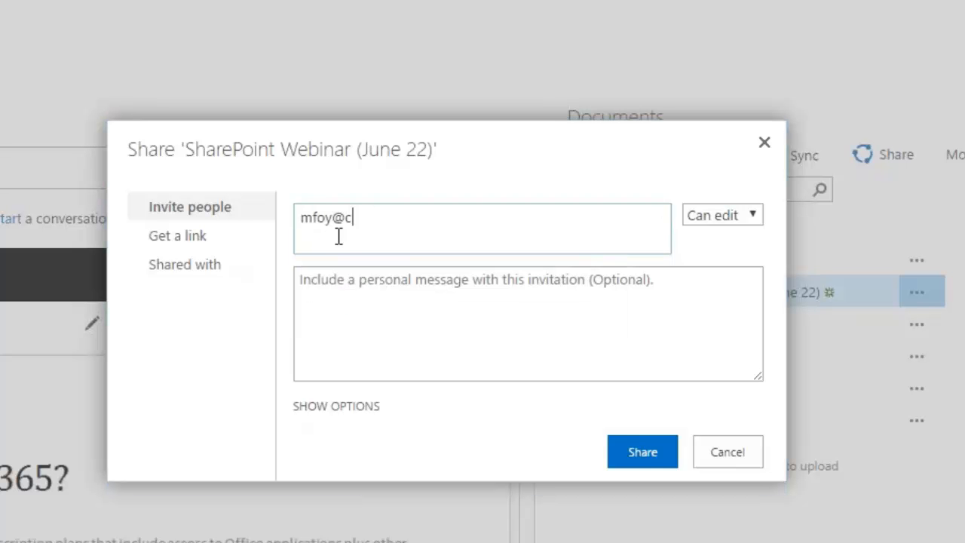
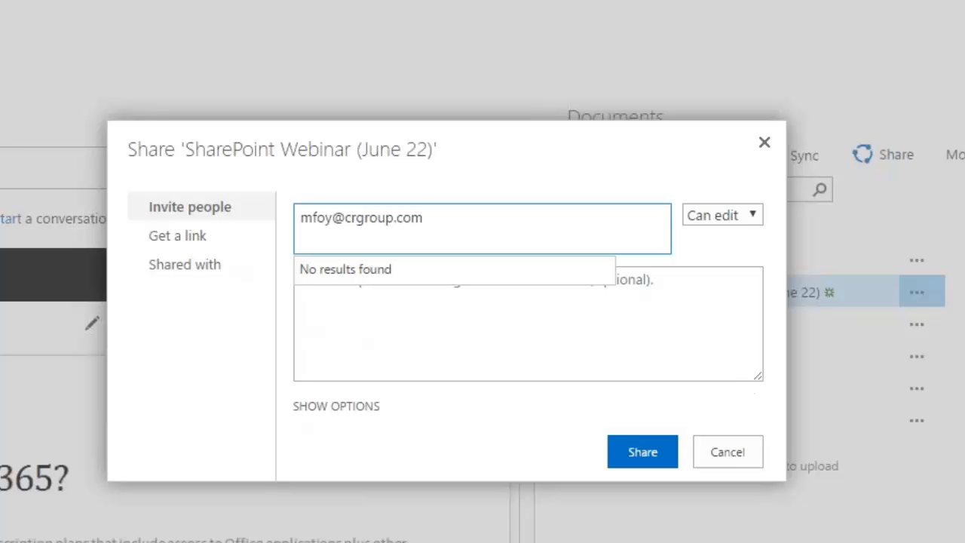
drag(436, 217, 285, 223)
click(445, 211)
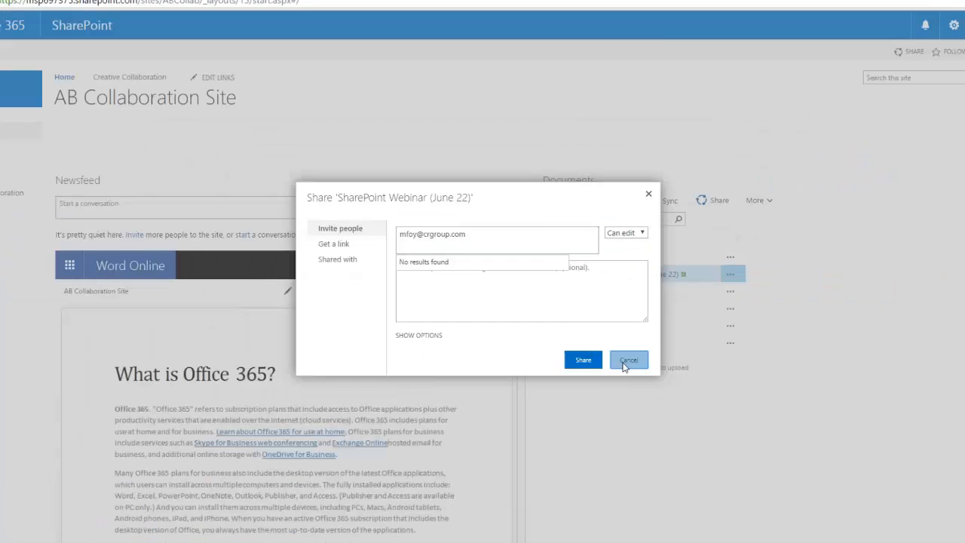
click(697, 459)
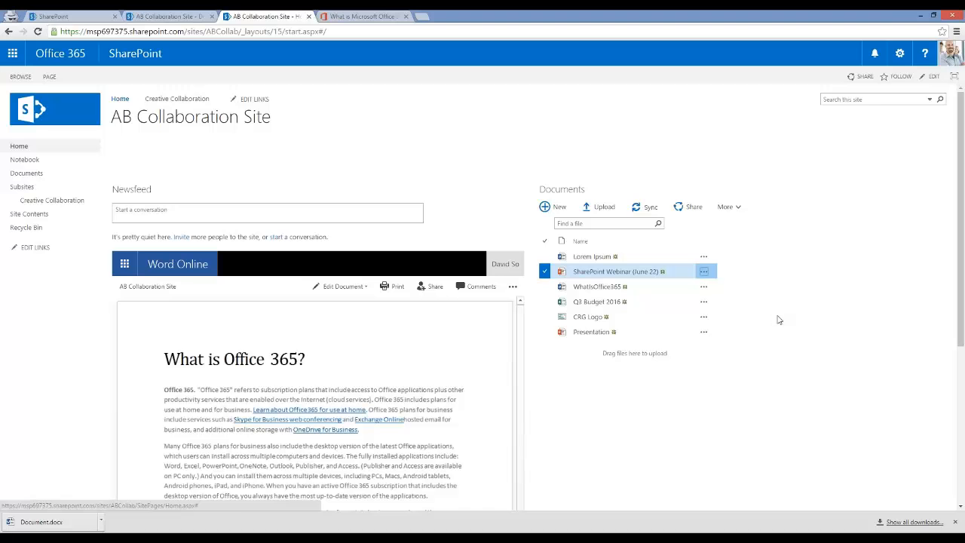
Step: Open the AB Collaboration Site's sharing dialog, cancel it without inviting anyone, and return to Creative Collaboration
click(860, 82)
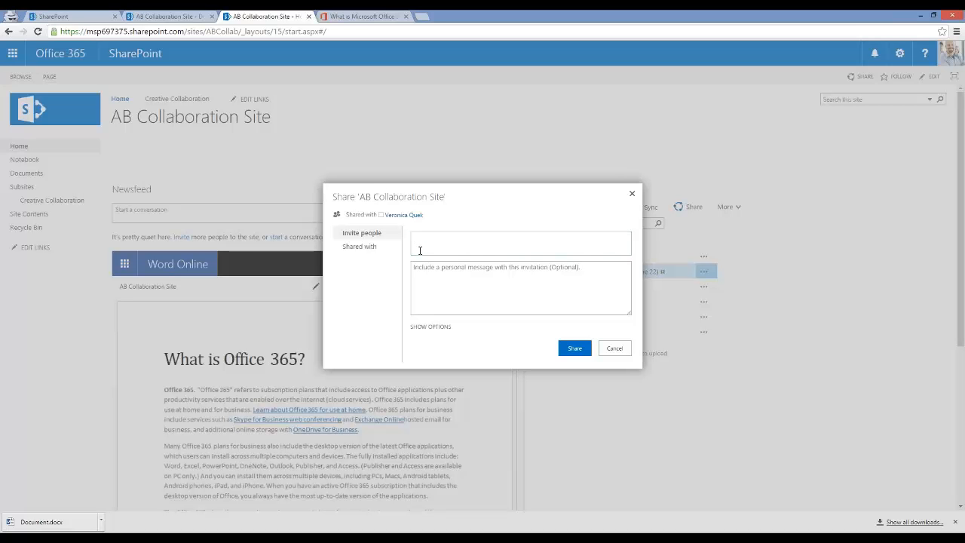
click(616, 349)
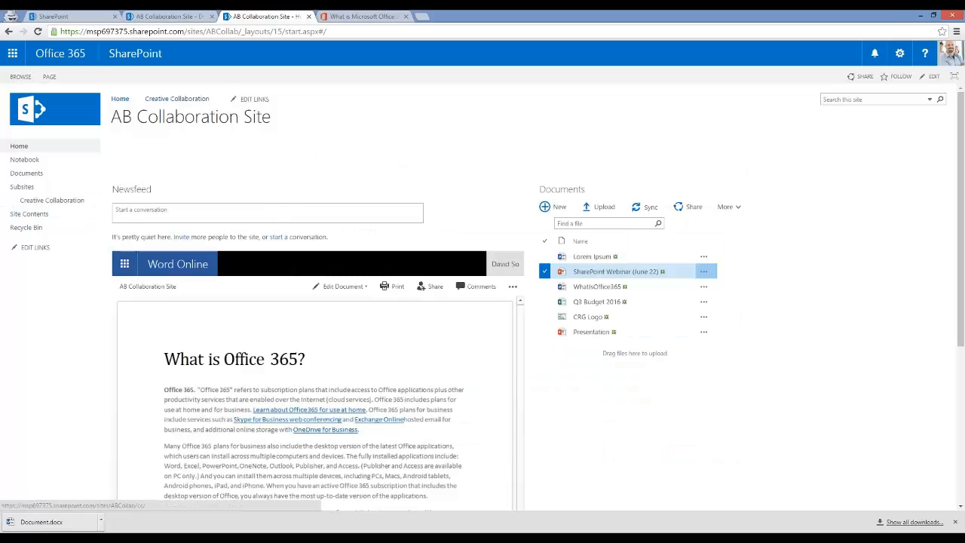
click(51, 200)
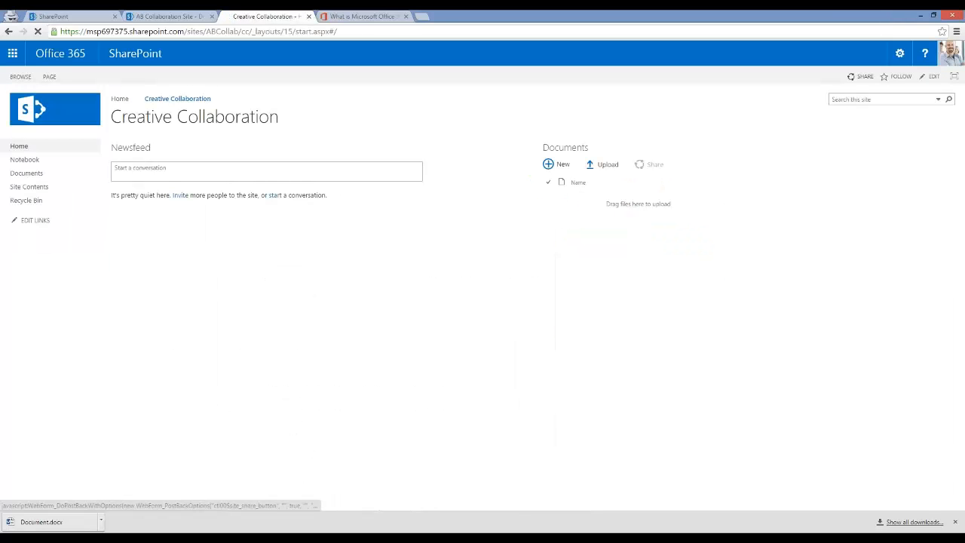
click(860, 76)
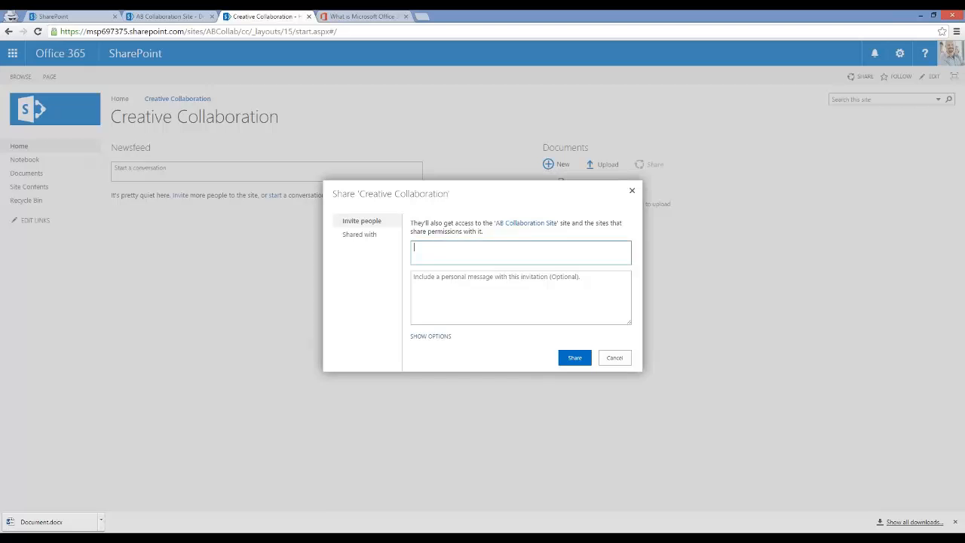
click(485, 359)
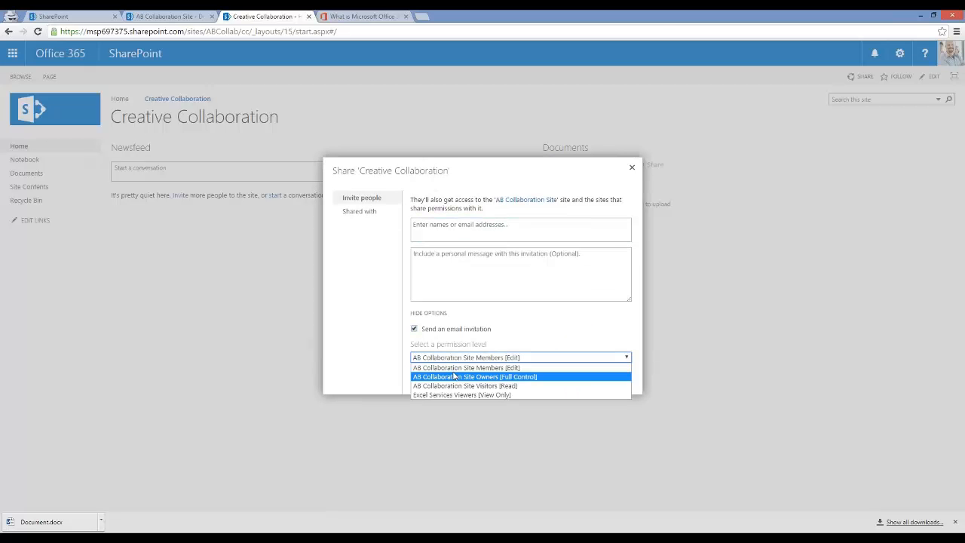
click(503, 314)
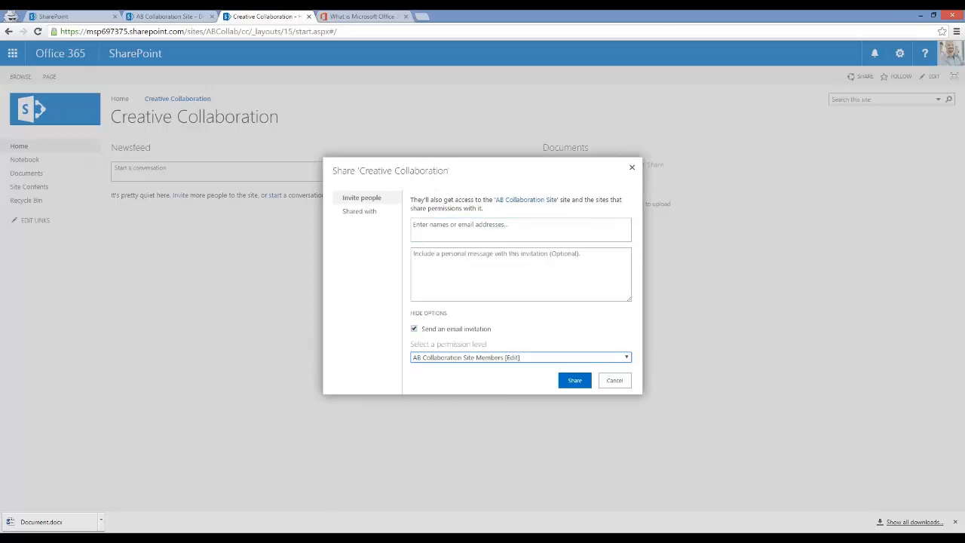
click(491, 271)
click(612, 383)
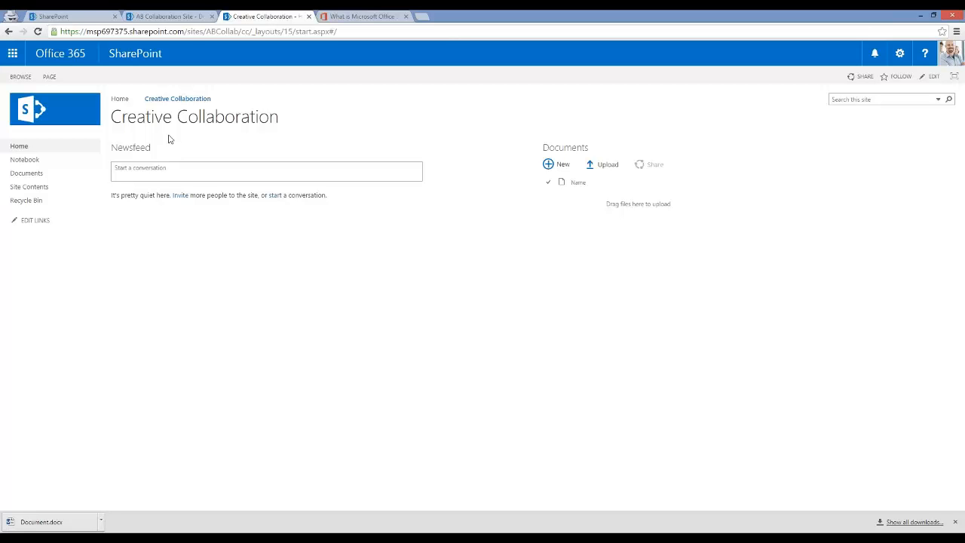
Step: Open Outlook's Inbox from the app launcher, briefly visit Planner, then reopen the Office 365 app list
click(9, 56)
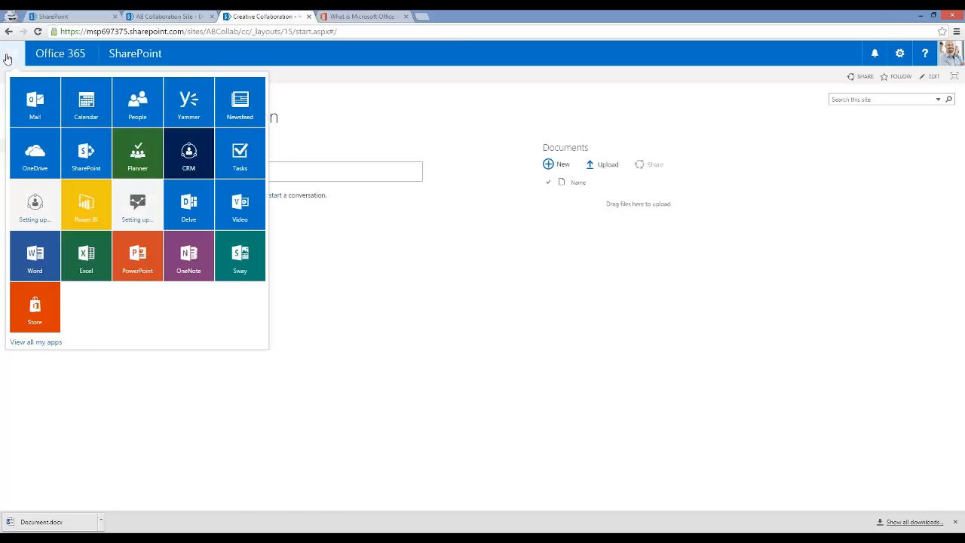
click(34, 93)
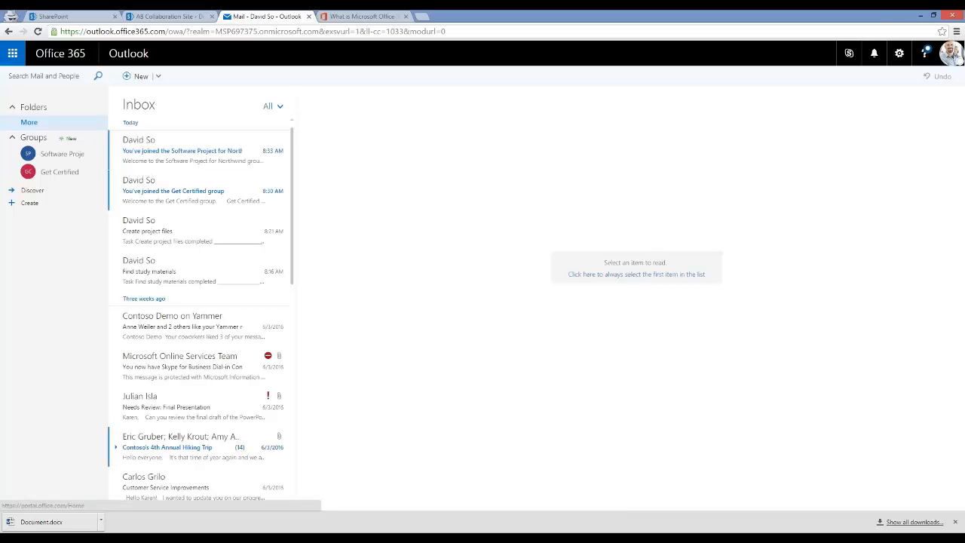
click(13, 53)
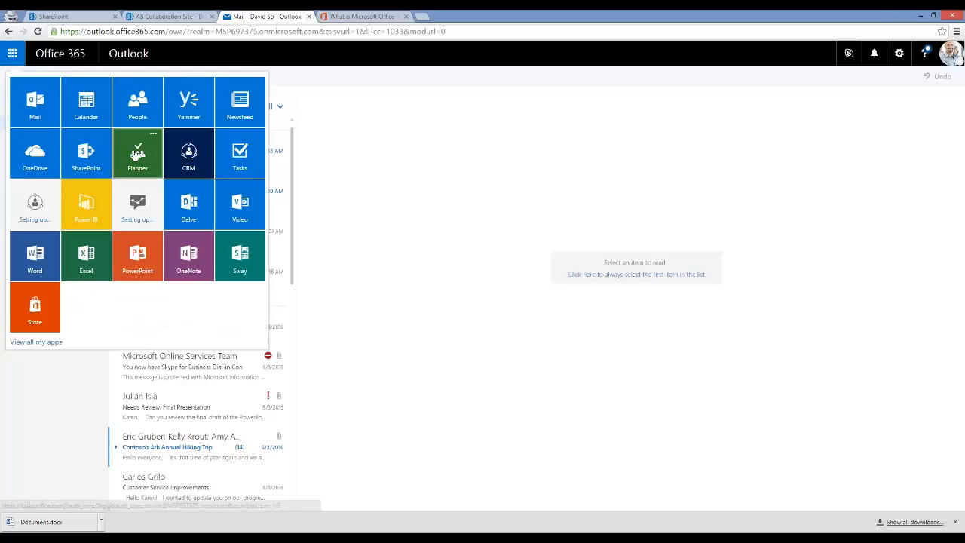
click(135, 155)
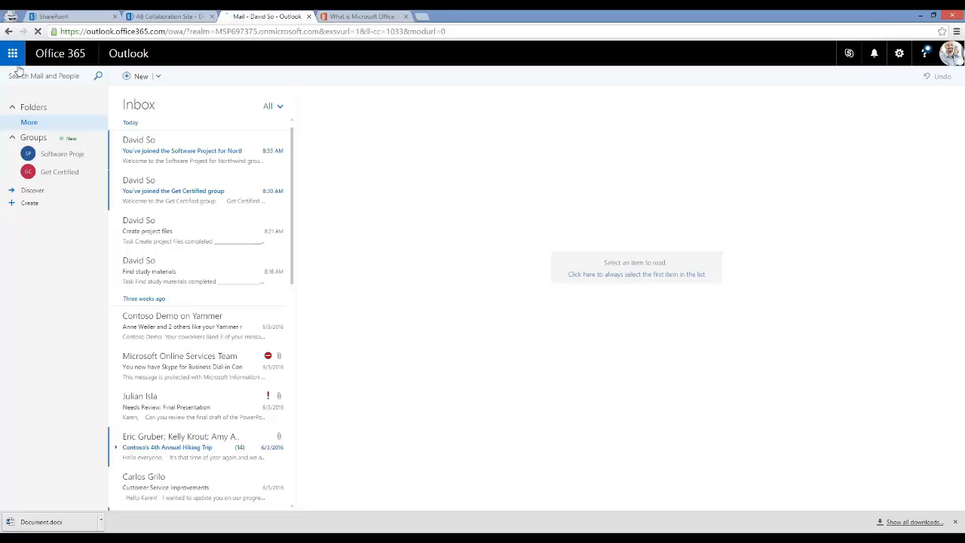
click(13, 53)
Step: Go to the SharePoint home, glance at the notifications, then reopen the Office 365 app list
click(95, 155)
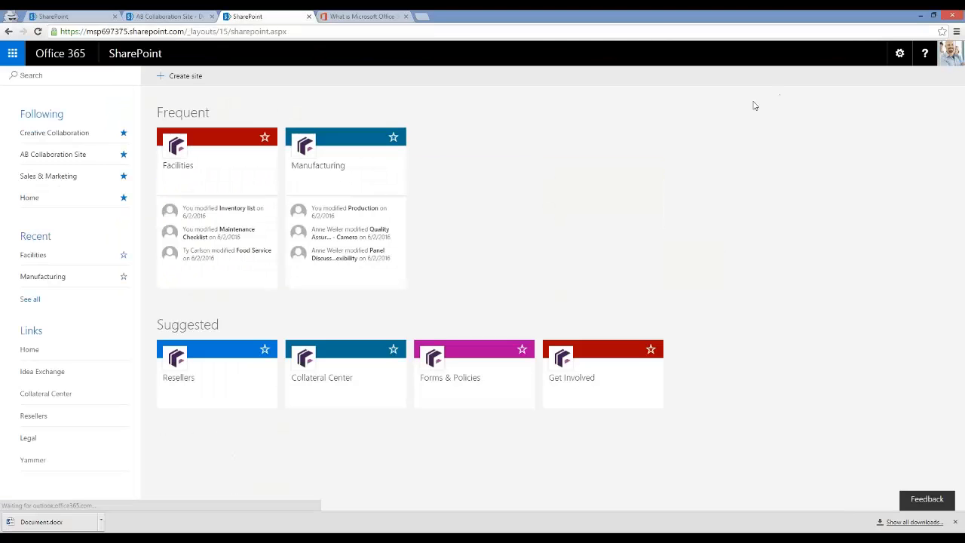
click(876, 54)
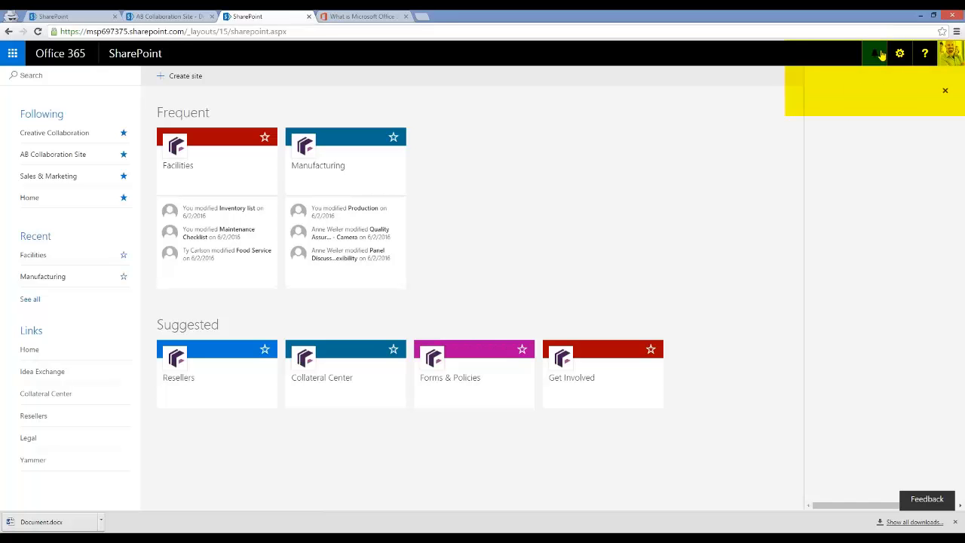
click(872, 51)
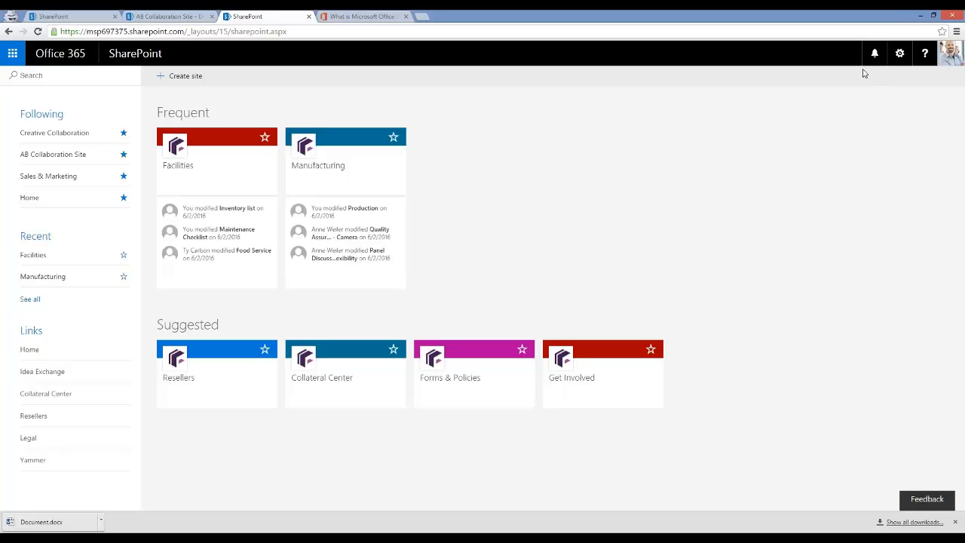
click(10, 52)
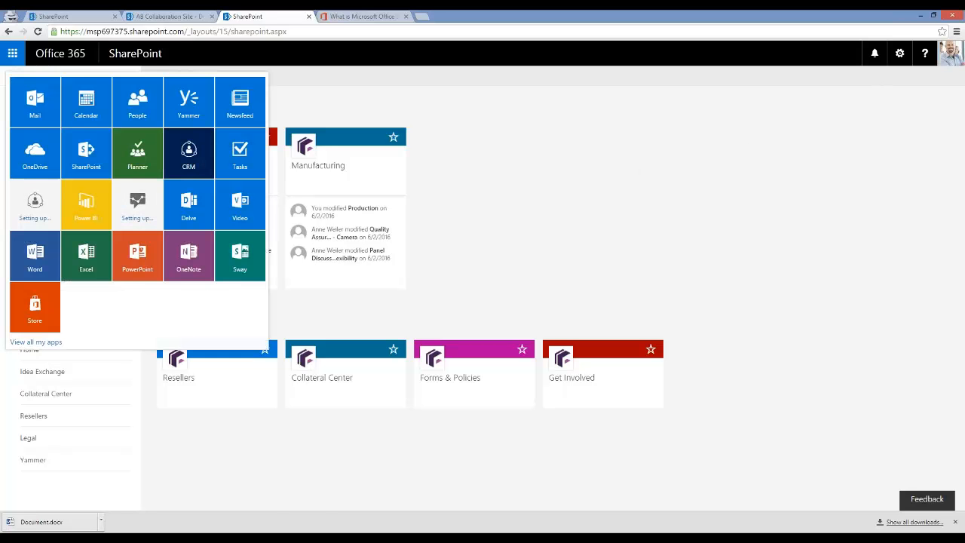
Step: Open Planner's Software Project for Northwind plan, review My tasks, then return to the plan's board
click(137, 155)
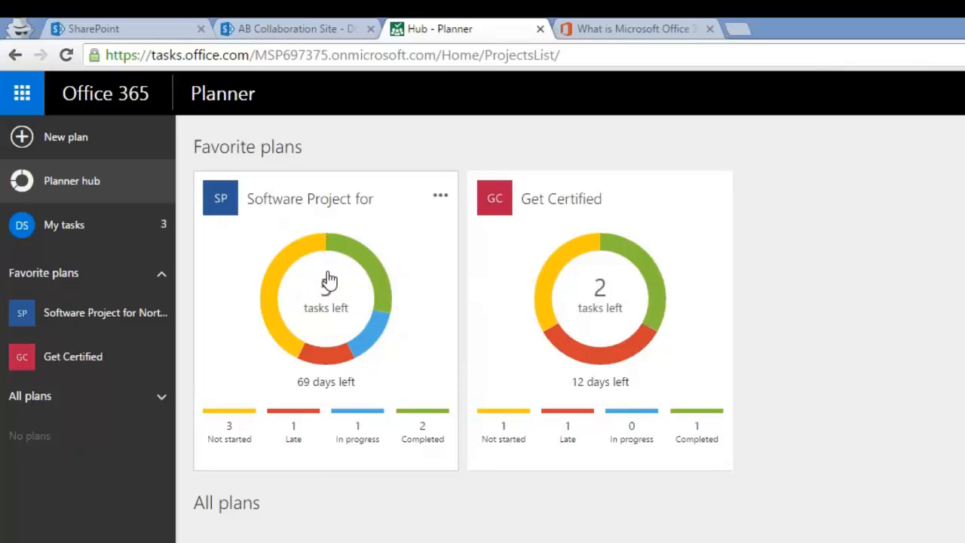
click(350, 315)
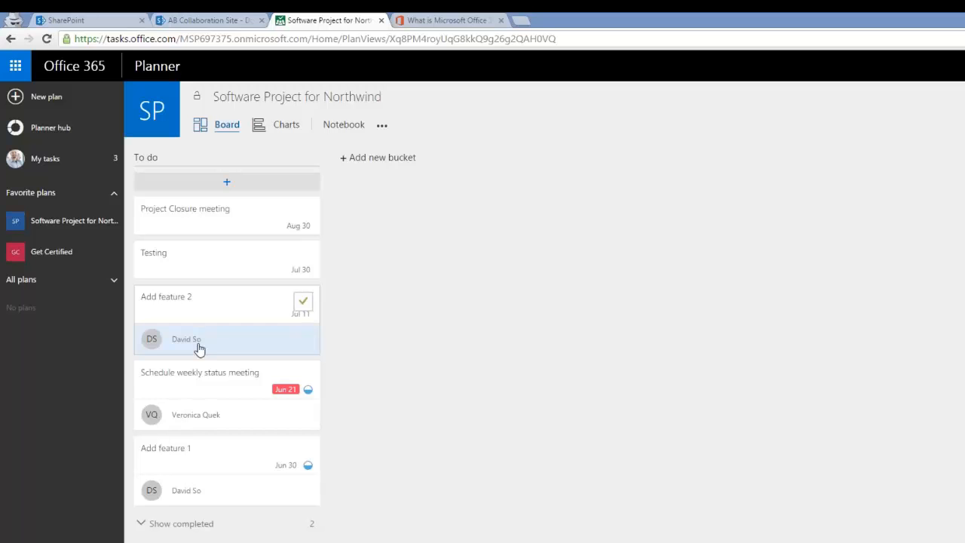
click(59, 160)
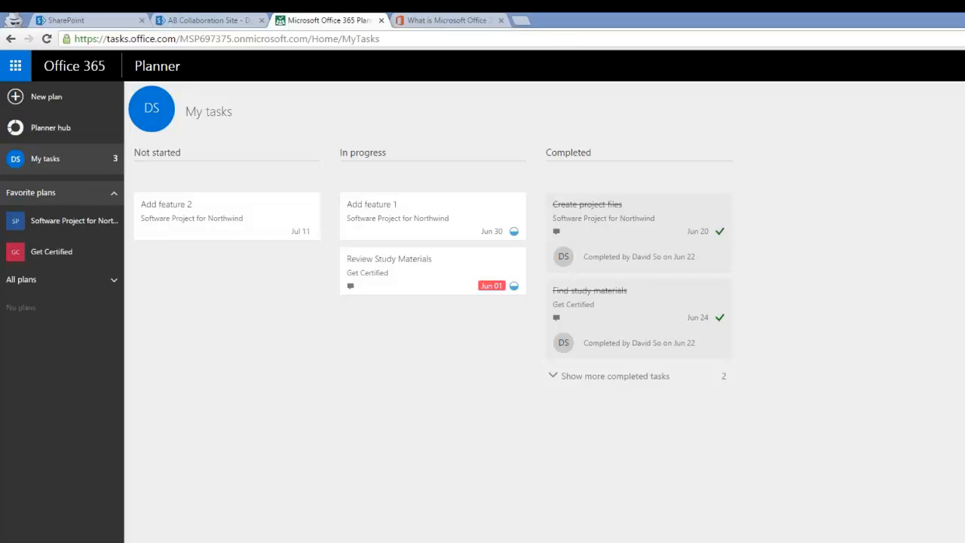
click(65, 221)
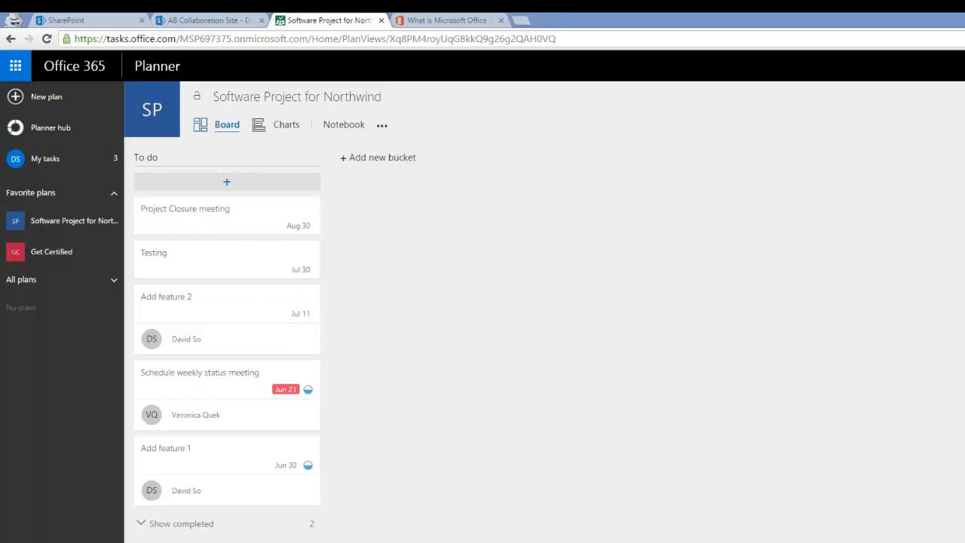
Step: From the plan's empty notebook, shorten the web address to the group site root to reach its Documents library
click(344, 126)
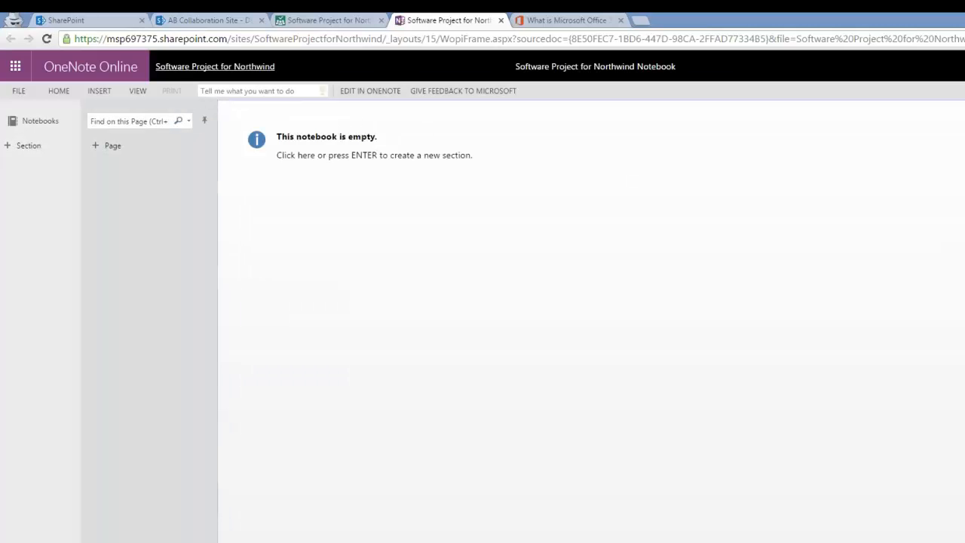
drag(385, 38, 71, 38)
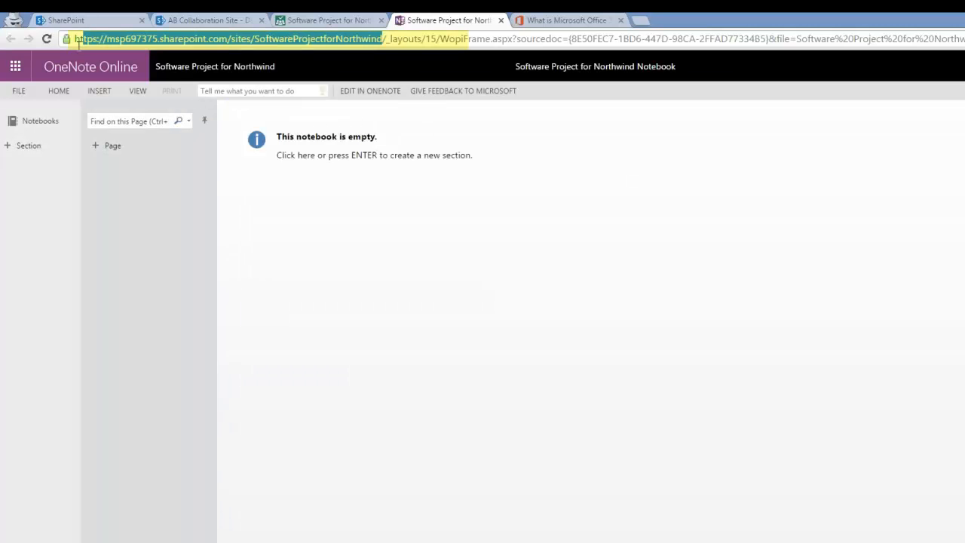
click(382, 37)
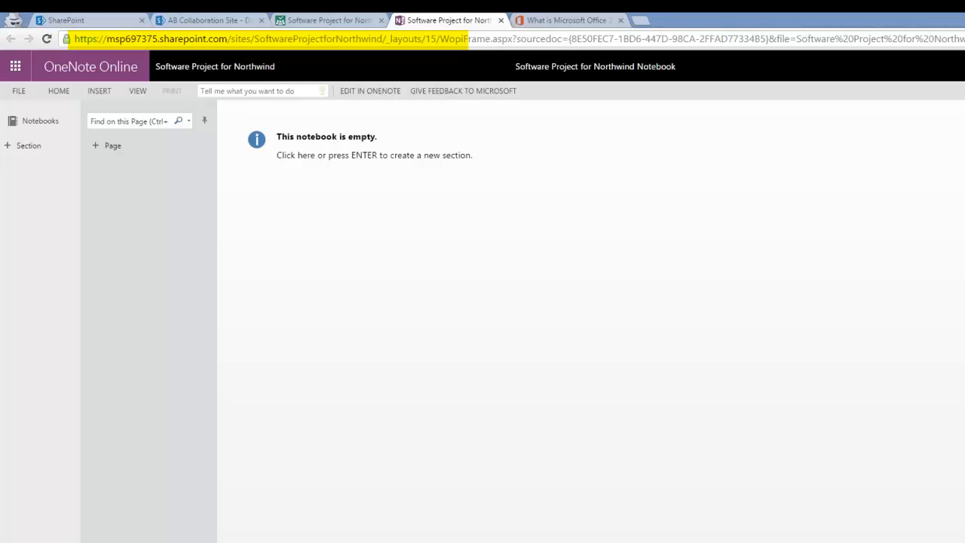
key(shift+End)
key(Delete)
key(Return)
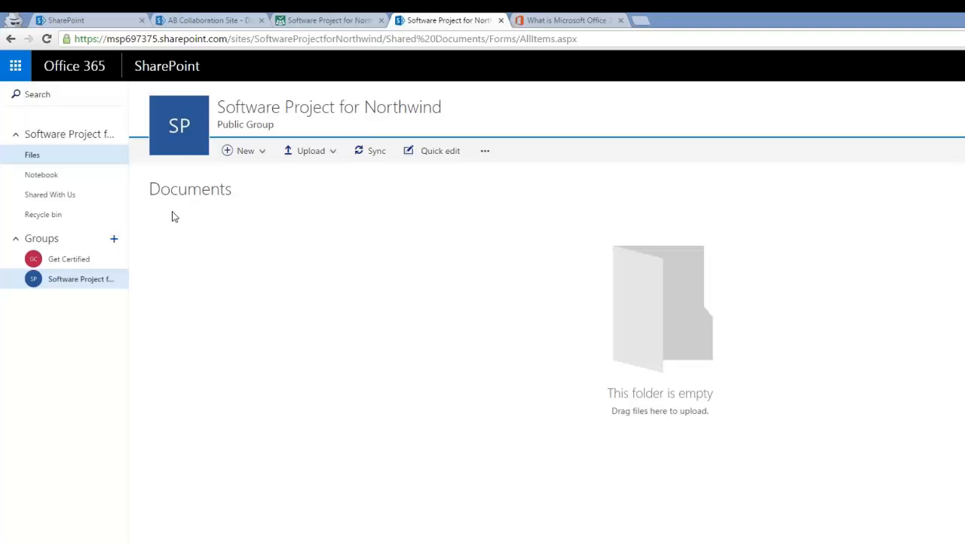
click(321, 20)
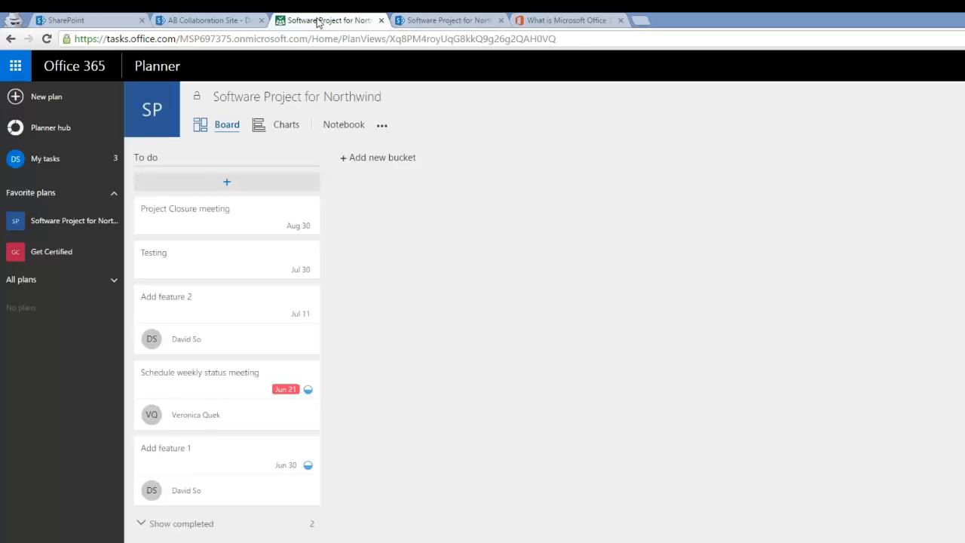
click(423, 21)
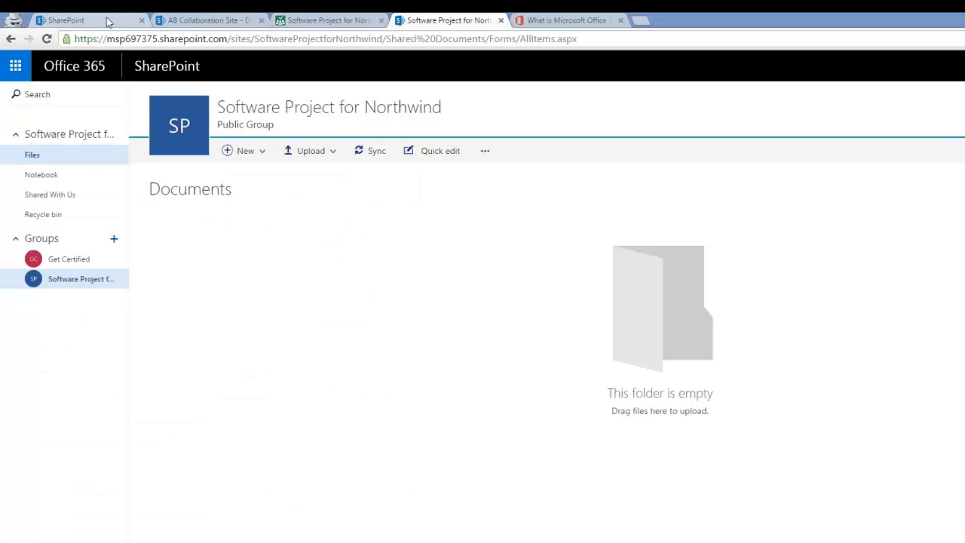
Step: Switch to the AB Collaboration Site's Documents tab and uncheck Lorem Ipsum.docx
click(163, 23)
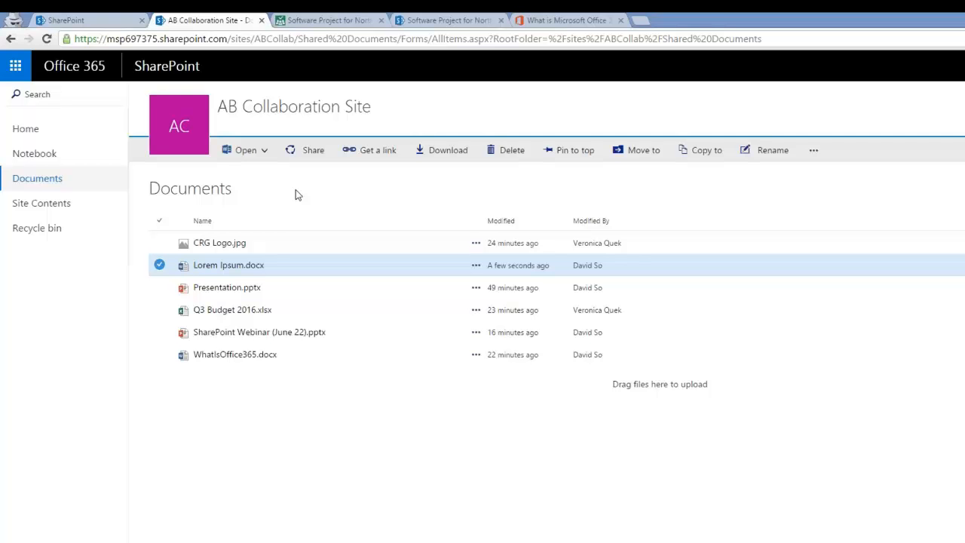
click(301, 194)
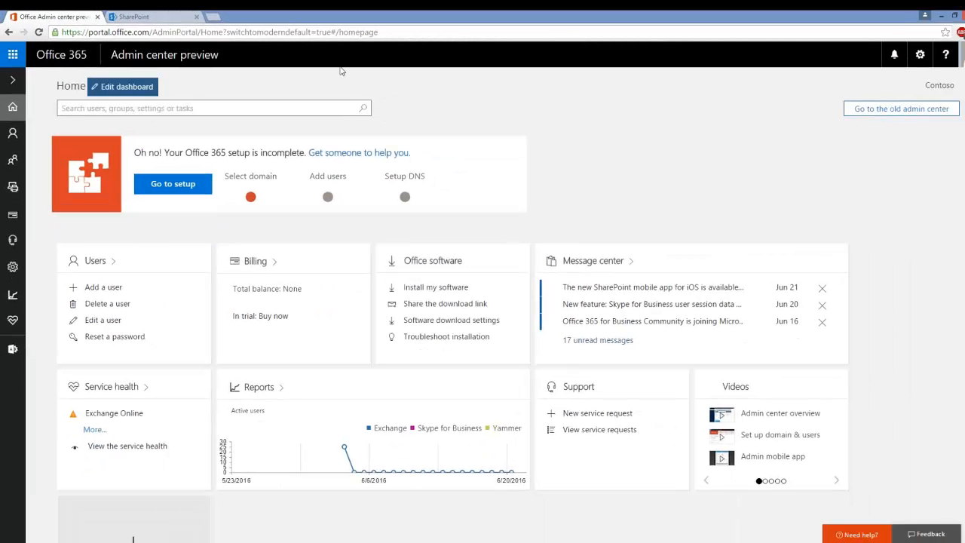
Step: View and then dismiss the signed-in admin account menu on the Admin center preview dashboard
click(962, 56)
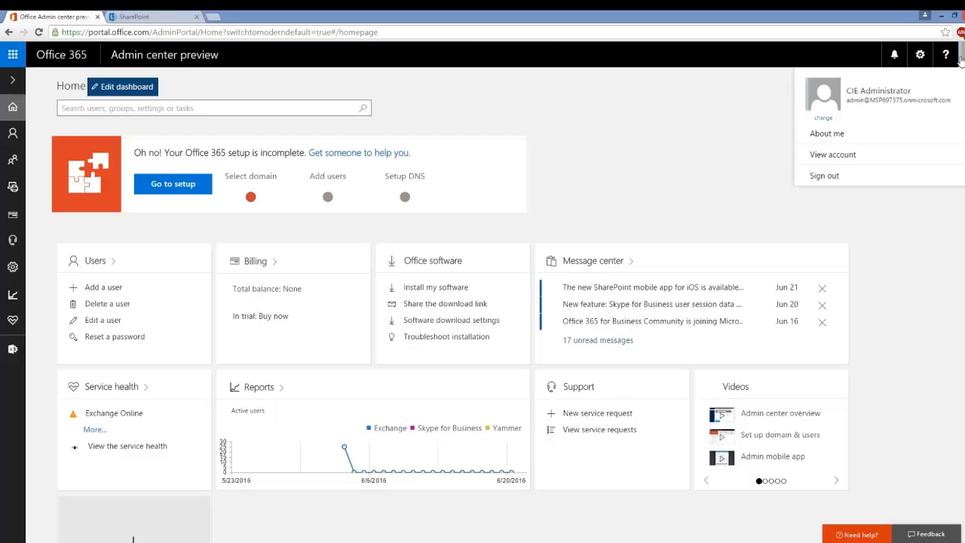
click(741, 109)
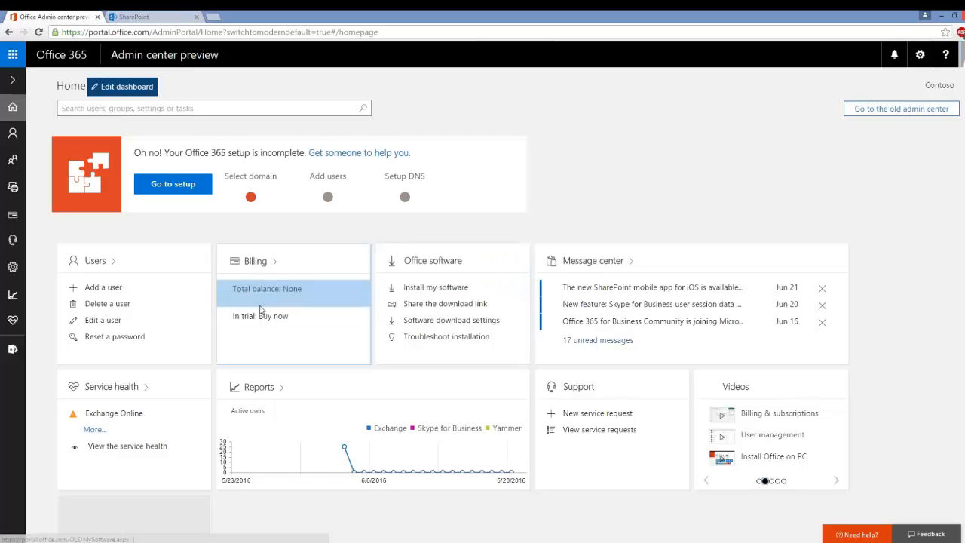
Step: Open the Install software page and view Tools & add-ins, including Microsoft Dynamics CRM for Outlook
click(413, 289)
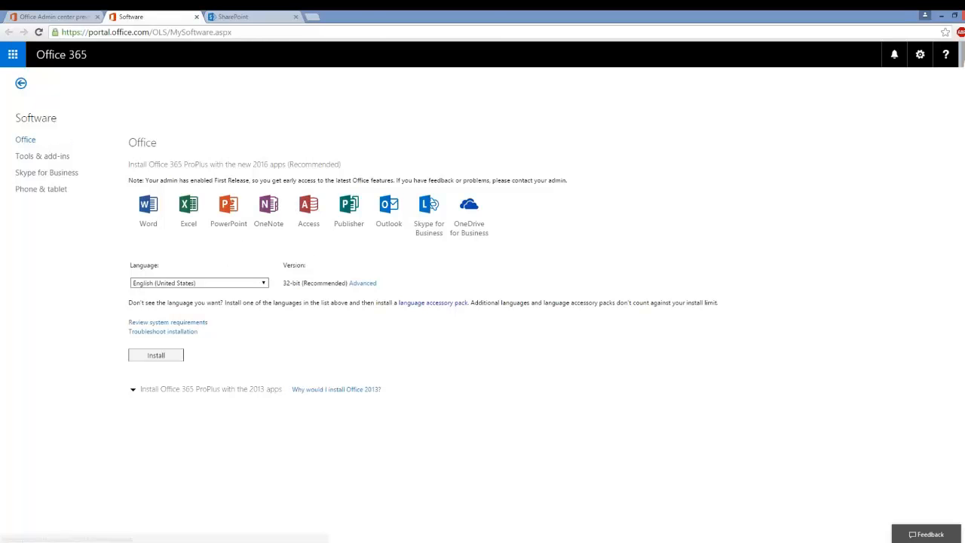
click(42, 156)
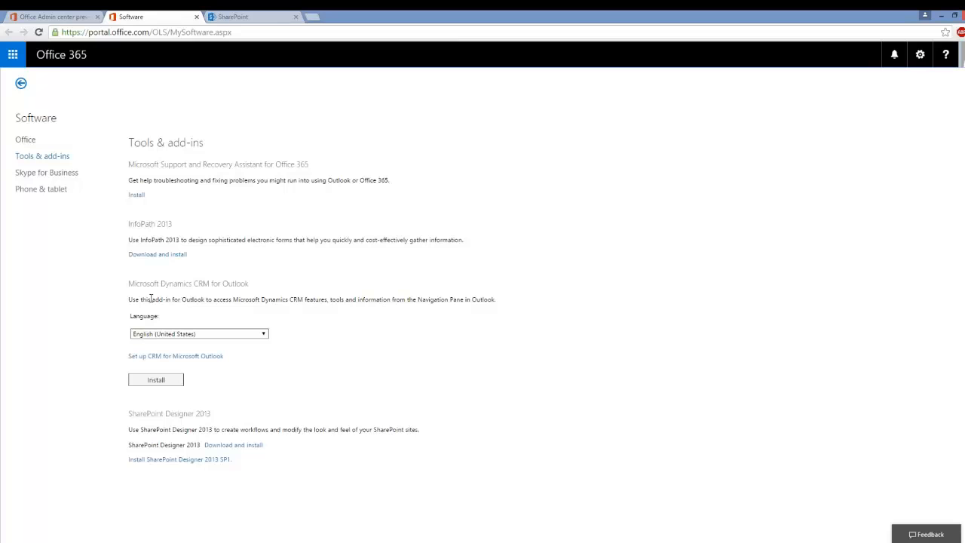
drag(135, 283, 220, 284)
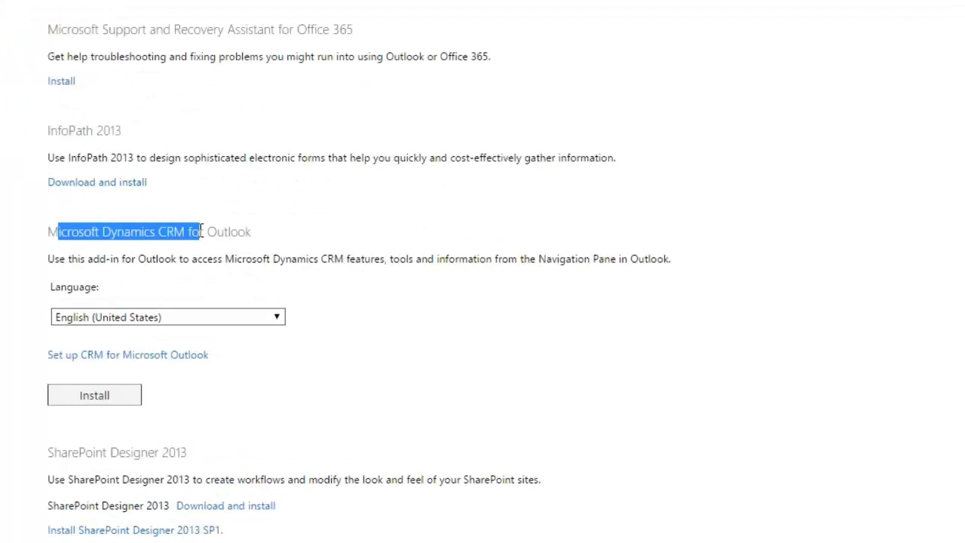
click(231, 288)
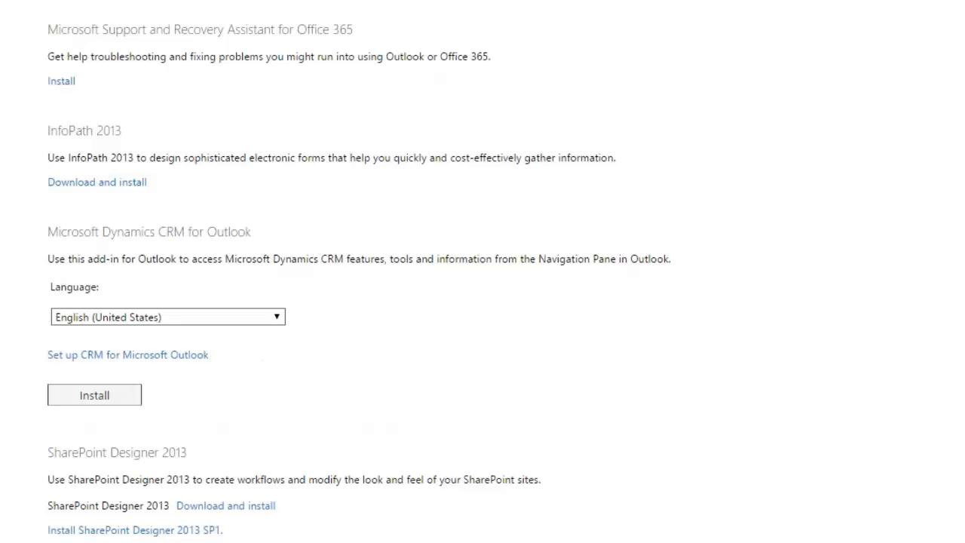
Step: Show the Phone & tablet setup options on the Software page
click(0, 0)
click(395, 62)
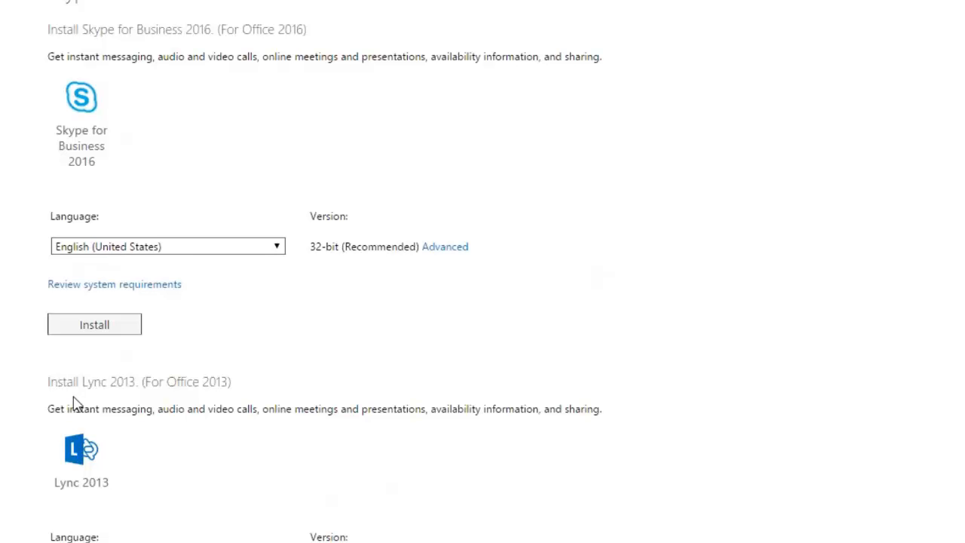
click(85, 304)
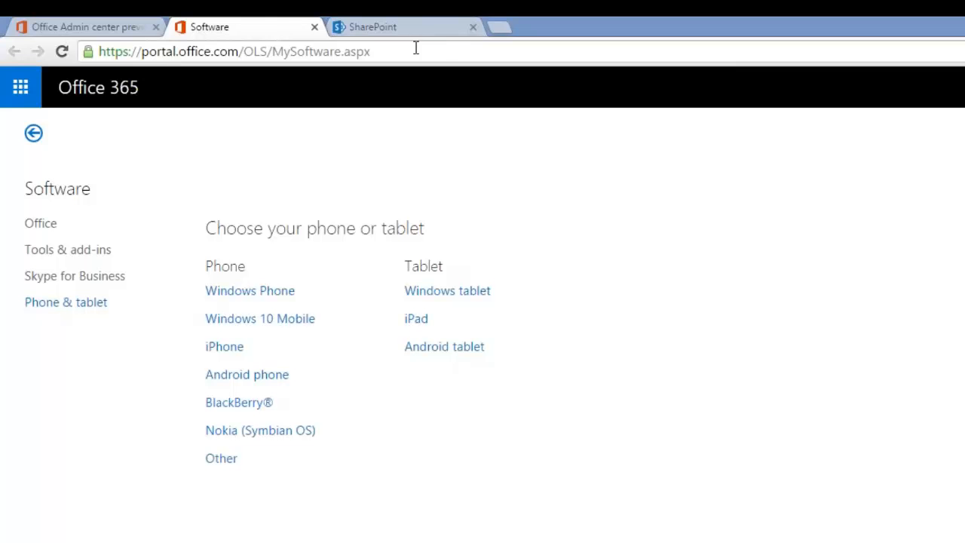
drag(416, 50, 90, 59)
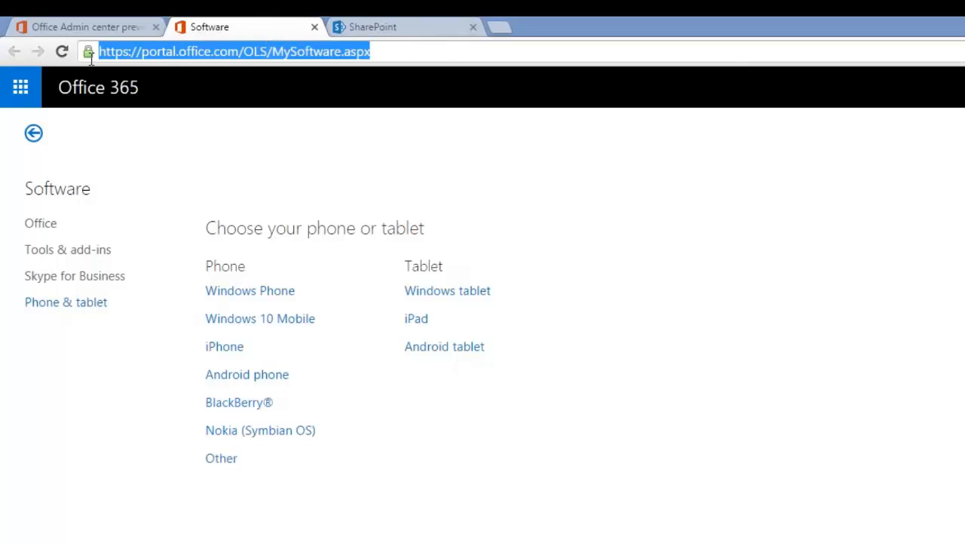
click(293, 148)
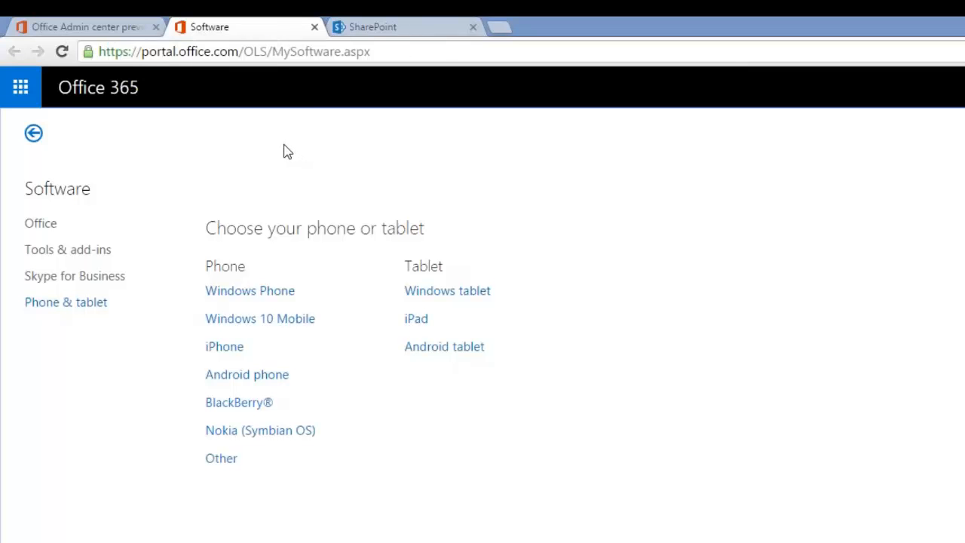
Step: Go to the SharePoint sites page via the app launcher and open the Home site under Suggested
click(18, 87)
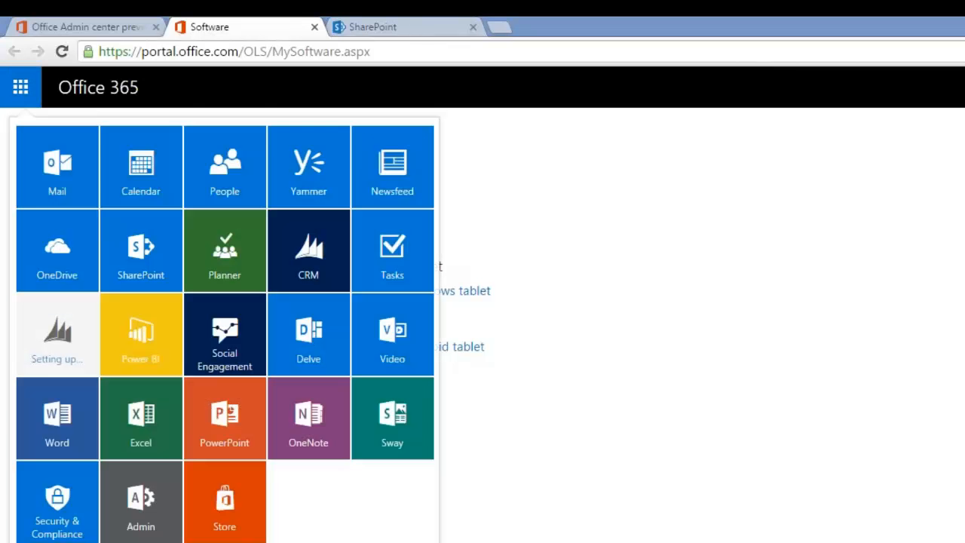
click(598, 191)
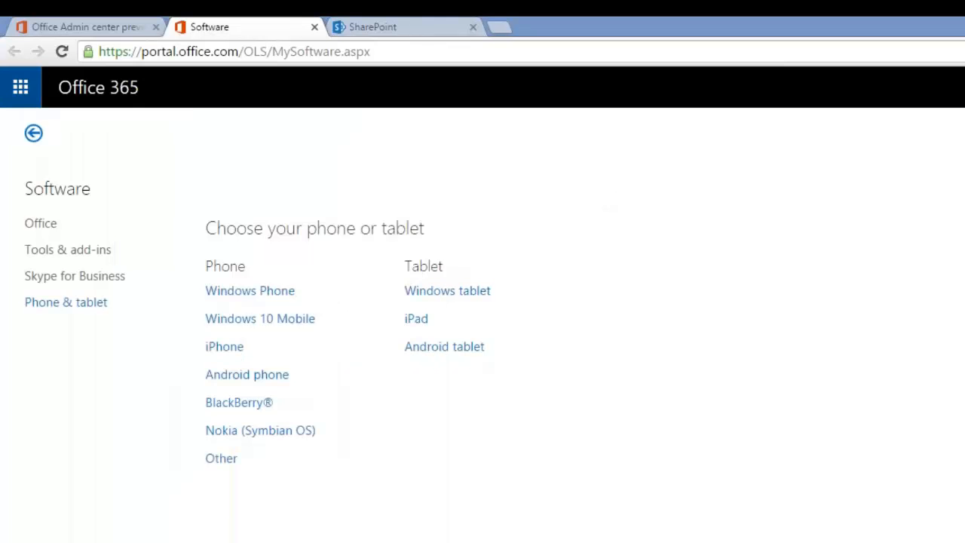
click(20, 89)
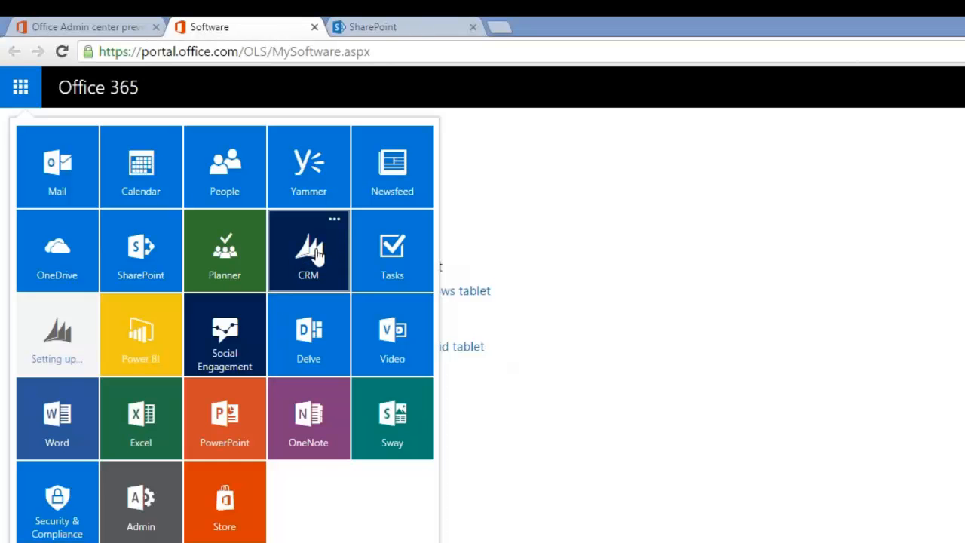
click(147, 240)
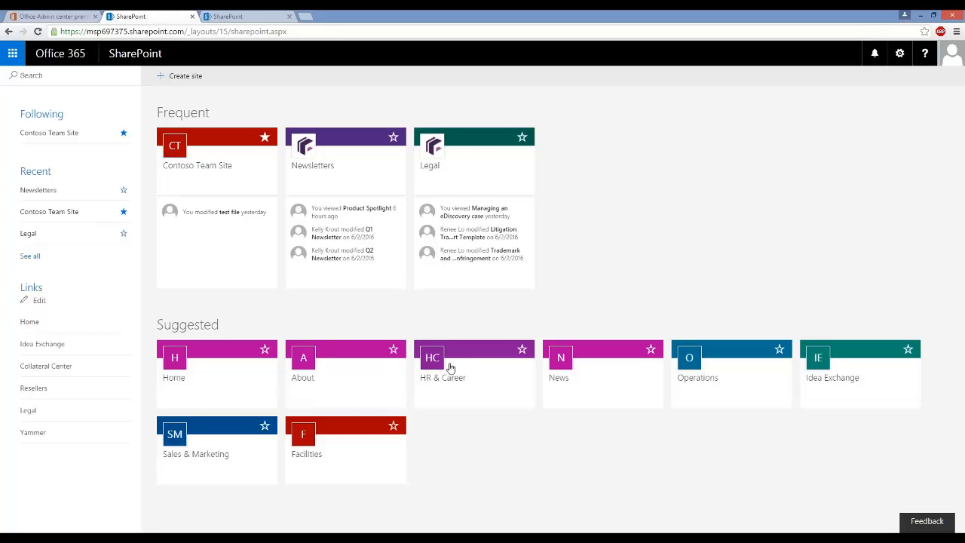
drag(165, 325, 215, 325)
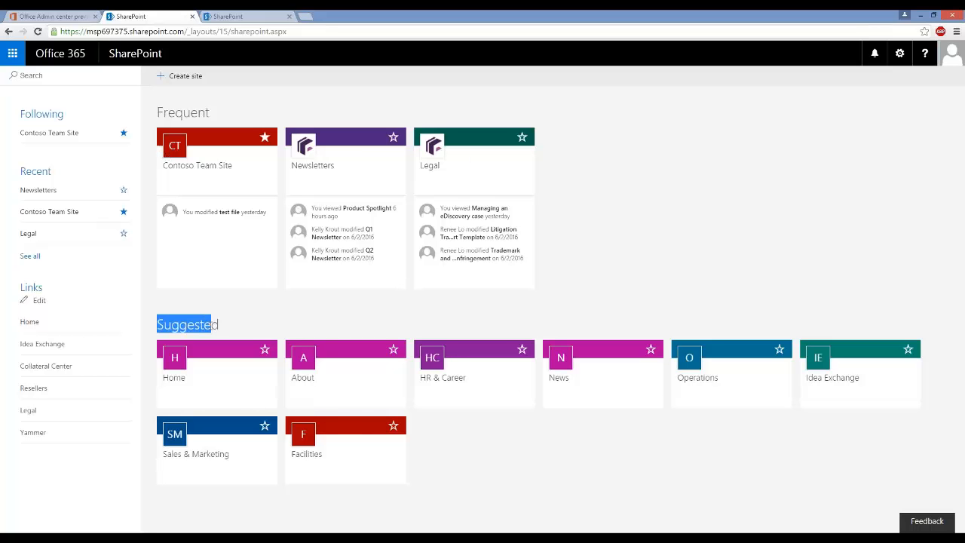
click(204, 320)
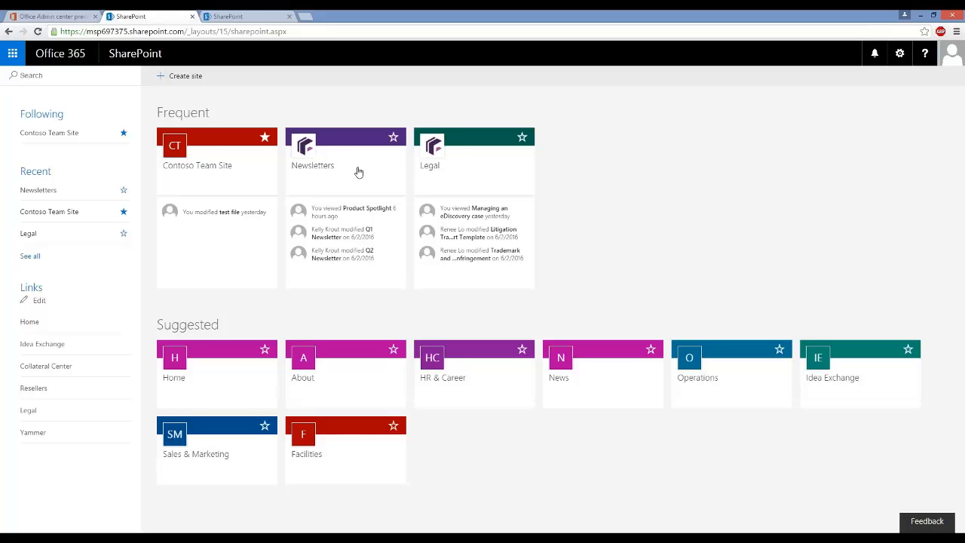
click(185, 373)
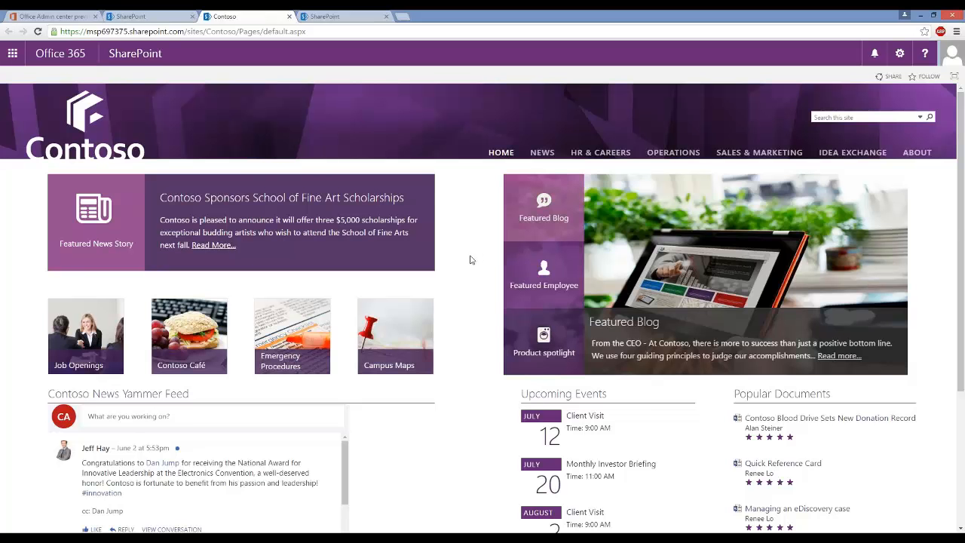
Step: Open the Contoso intranet's News section and scroll through the Contoso Quarterly newsletter
scroll(470, 259, down, 3)
scroll(470, 259, up, 3)
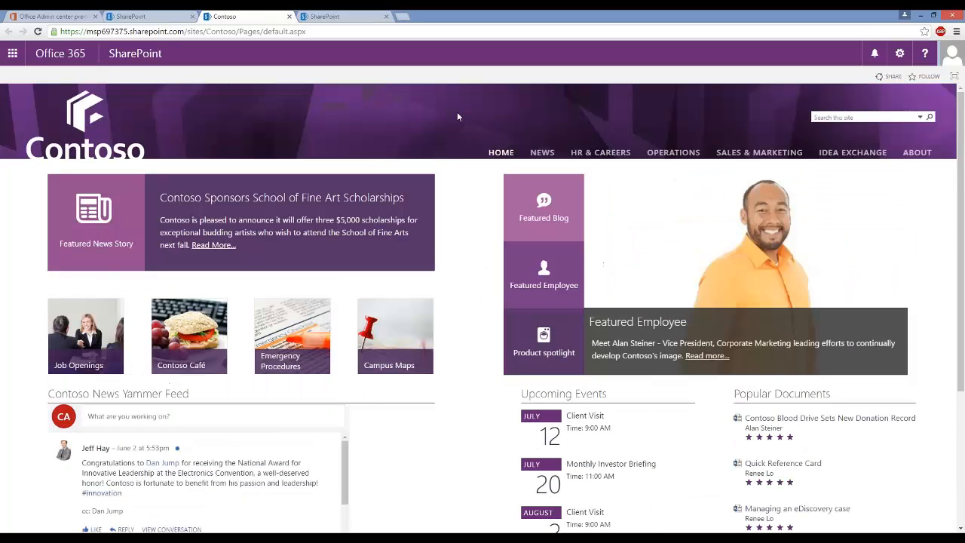
click(543, 153)
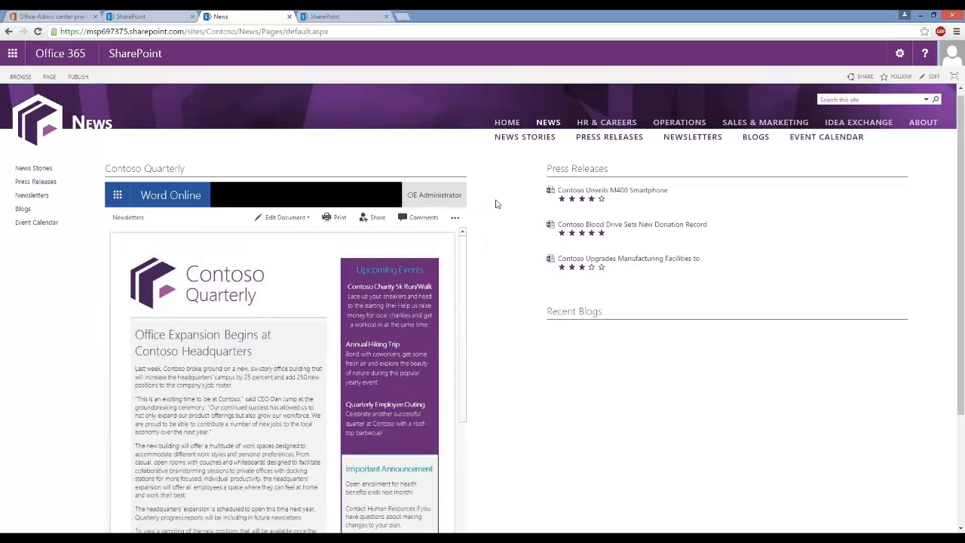
scroll(496, 204, down, 1)
scroll(269, 305, down, 3)
scroll(269, 304, up, 3)
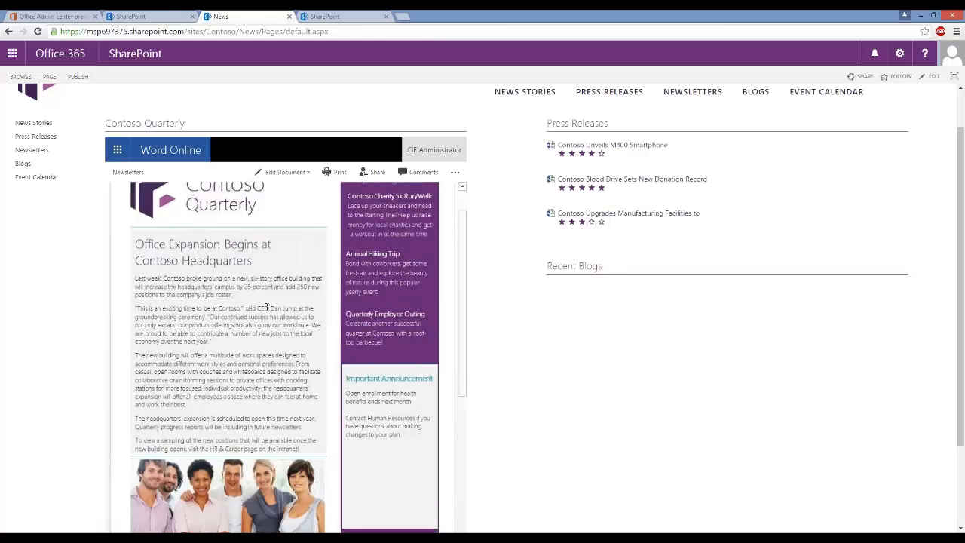
scroll(498, 289, down, 2)
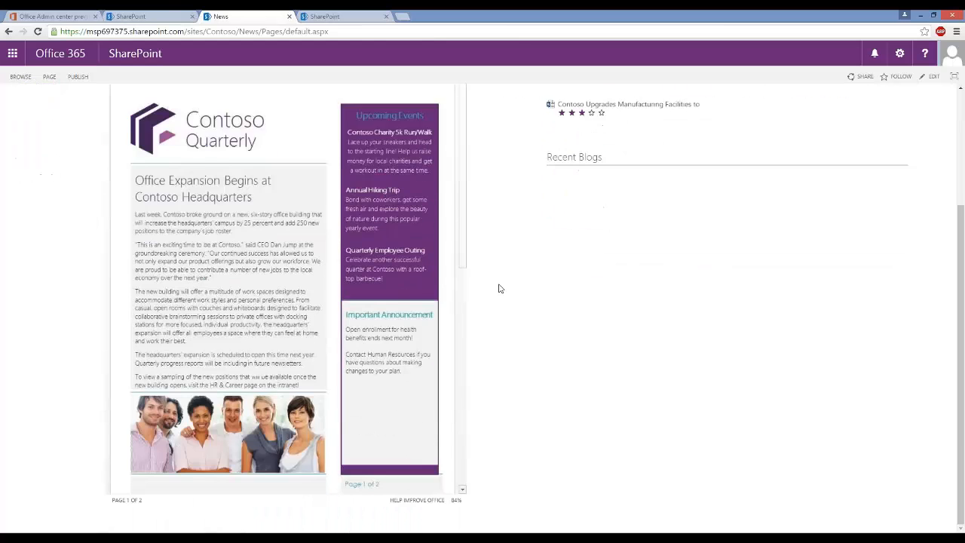
scroll(498, 289, up, 3)
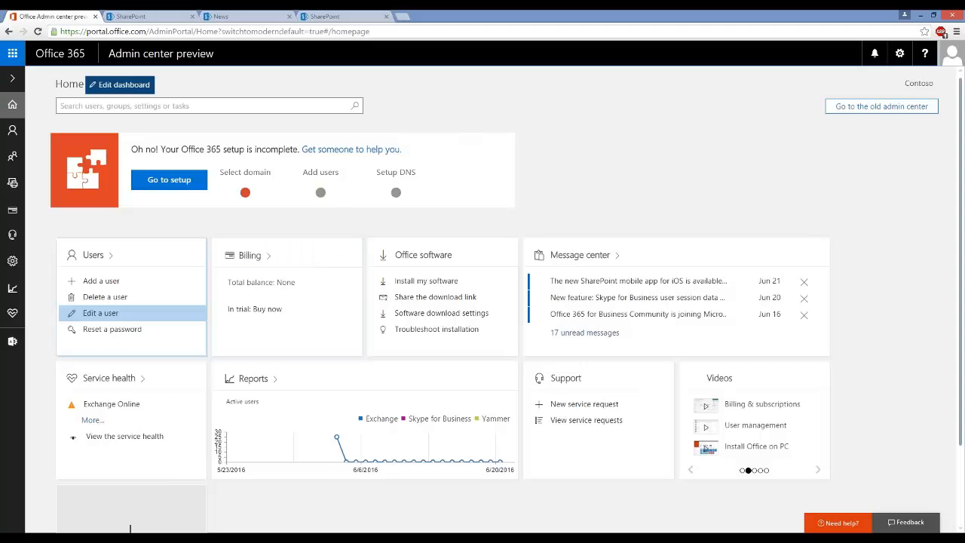
Step: Open the SharePoint admin center from the Admin centers flyout to list its nine site collections
mouse_move(17, 339)
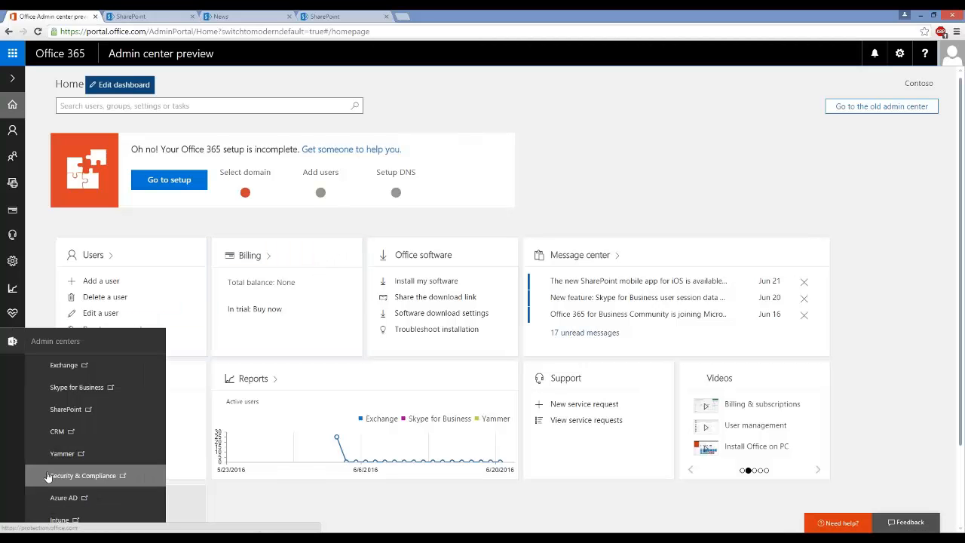
click(166, 15)
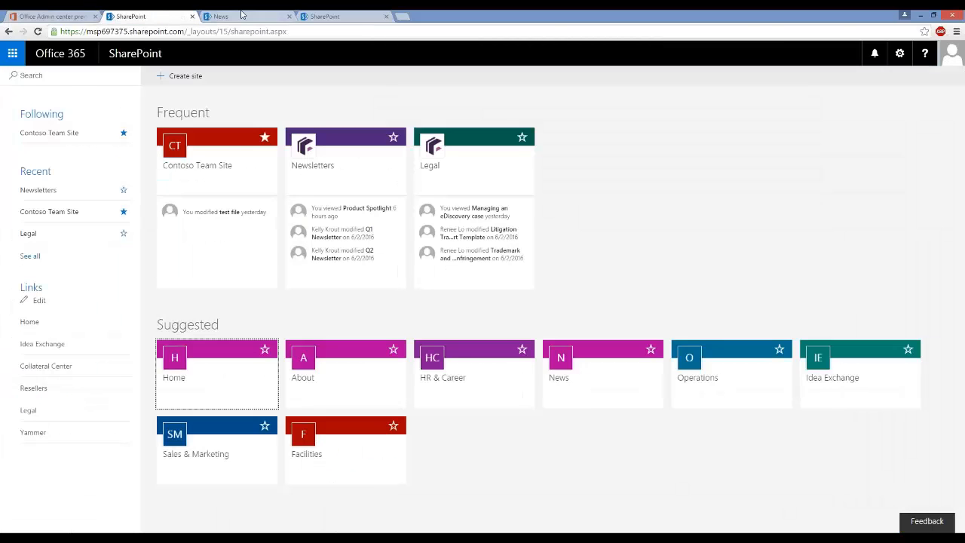
click(71, 17)
mouse_move(13, 346)
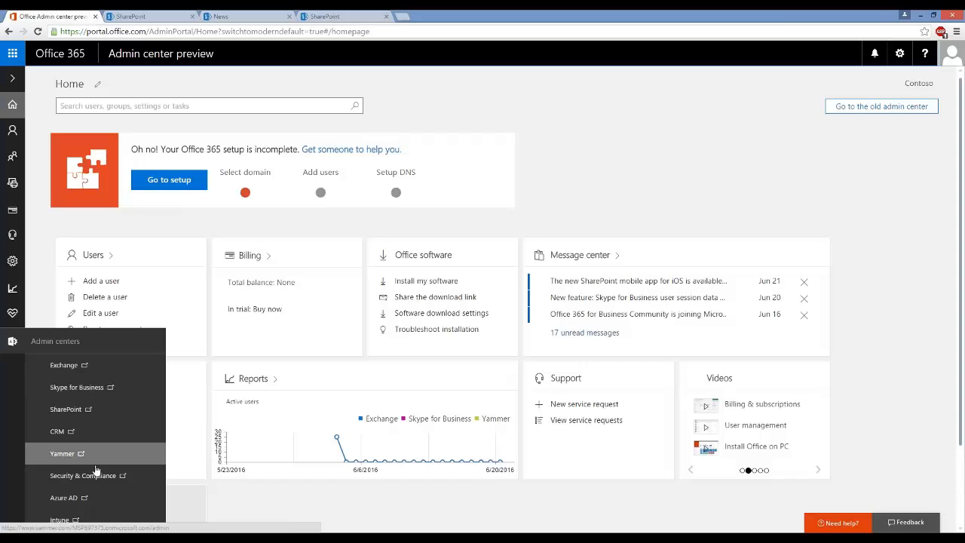
click(62, 412)
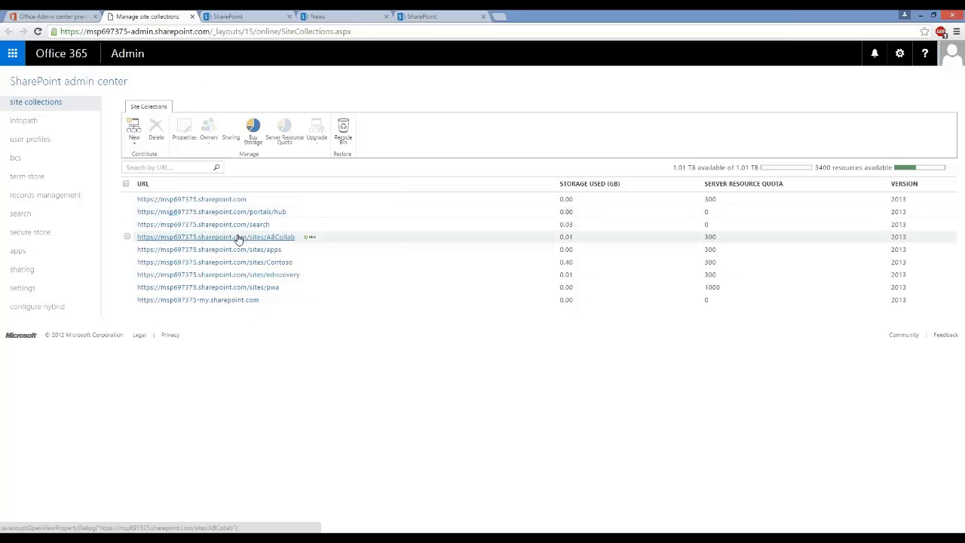
Step: Show the external sharing settings and highlight the 3-day anonymous link expiry value
click(22, 270)
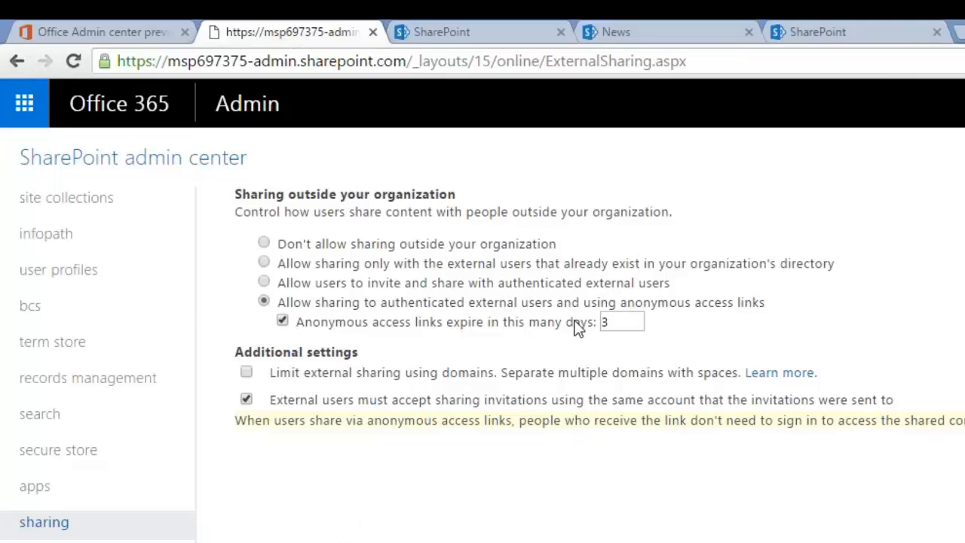
drag(625, 322, 603, 322)
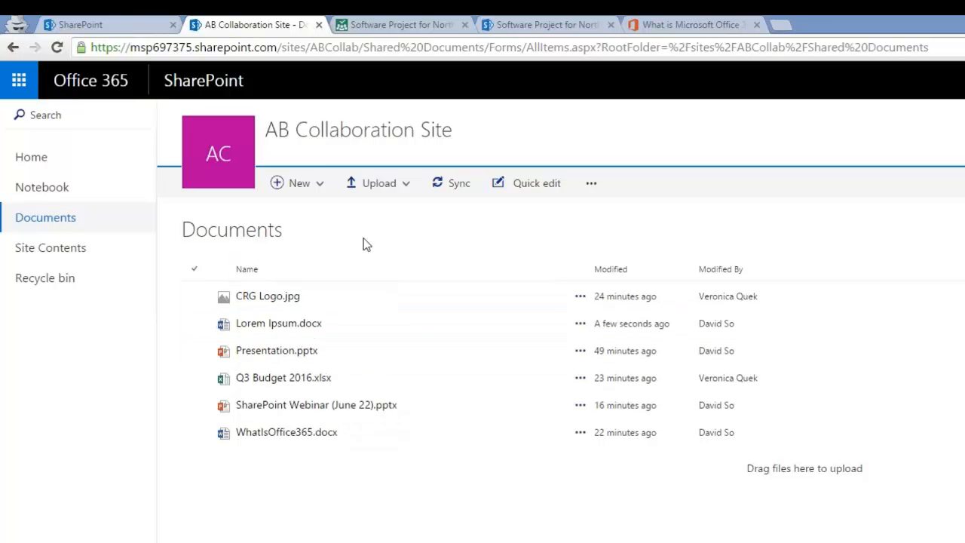
Step: Create a new blank Excel workbook, Book.xlsx, then return to the AB Collaboration Site library
click(317, 182)
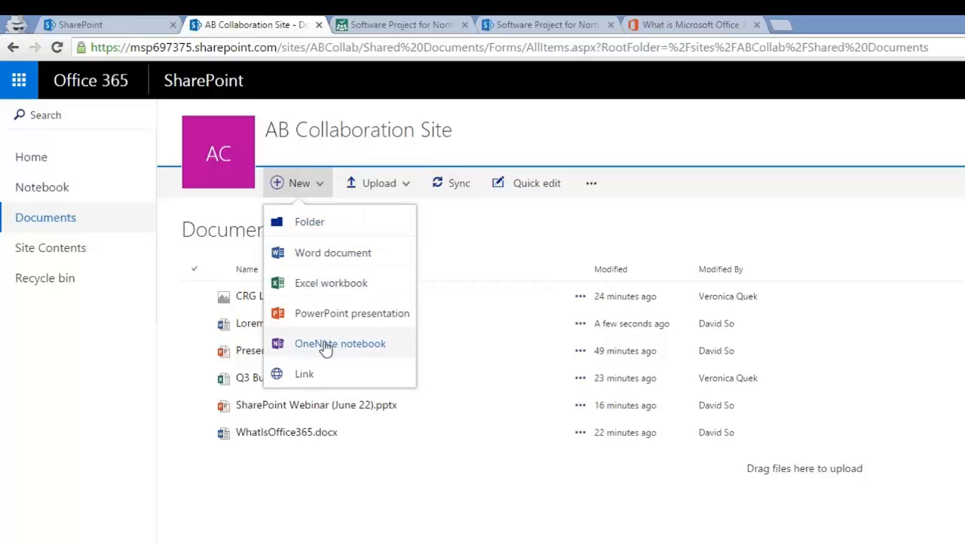
click(313, 285)
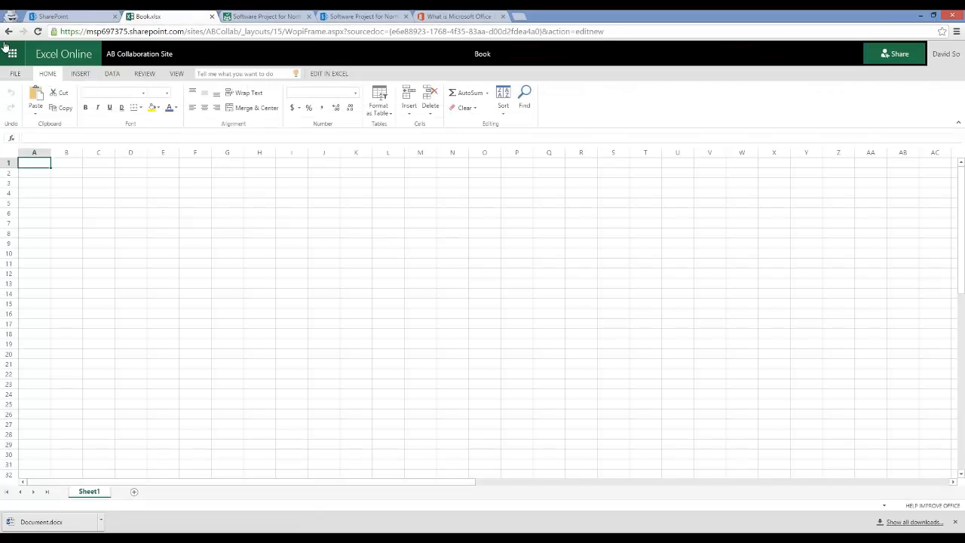
click(143, 57)
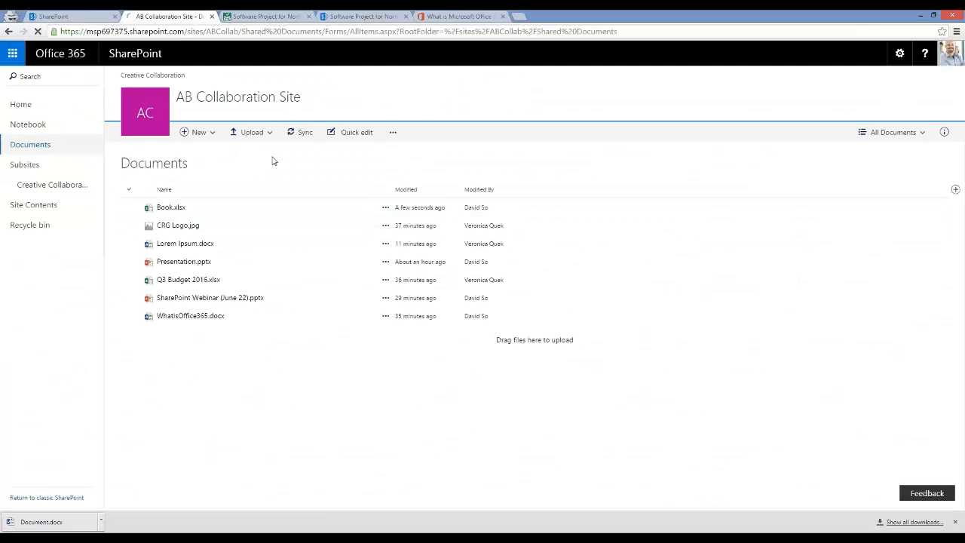
Step: Check the Upload and Sync options, select SharePoint Webinar (June 22).pptx, and show the Office 365 apps
click(268, 132)
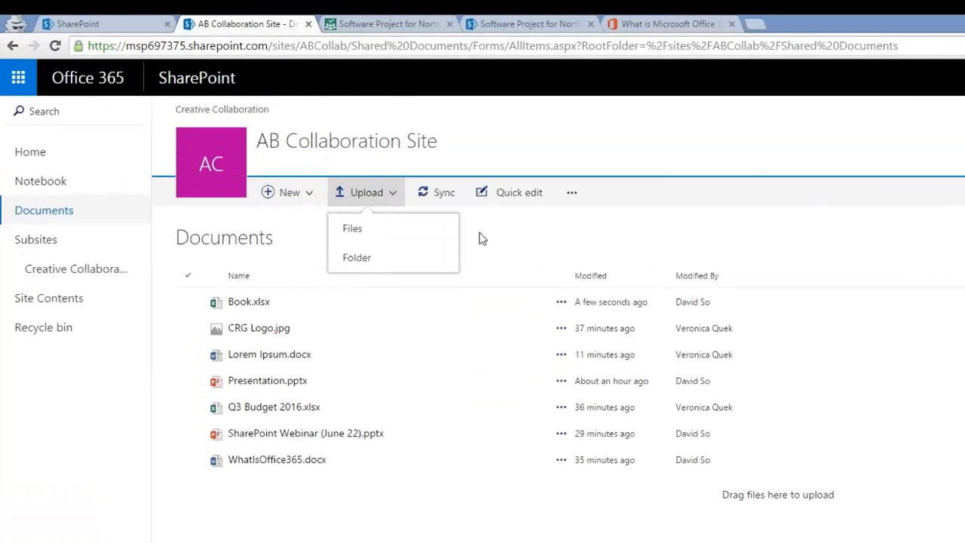
click(478, 237)
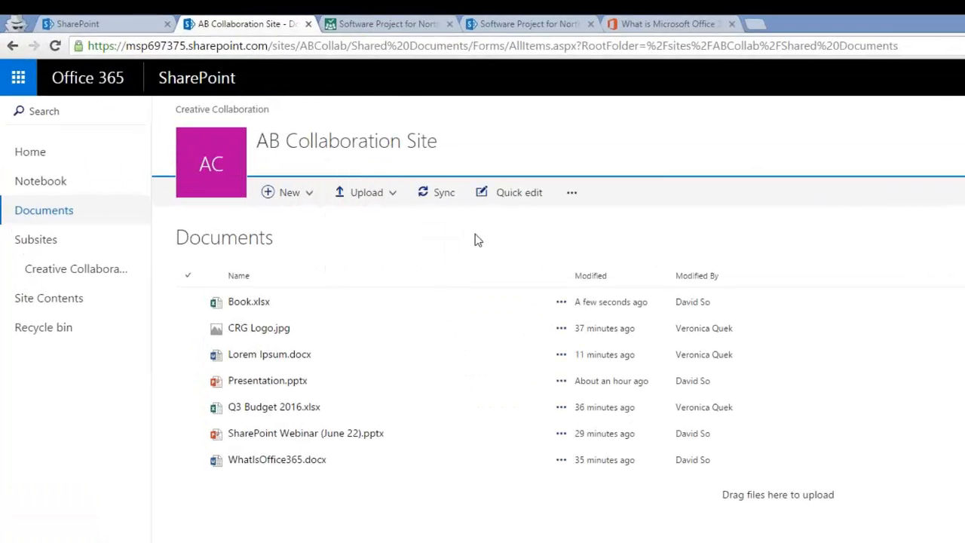
click(438, 194)
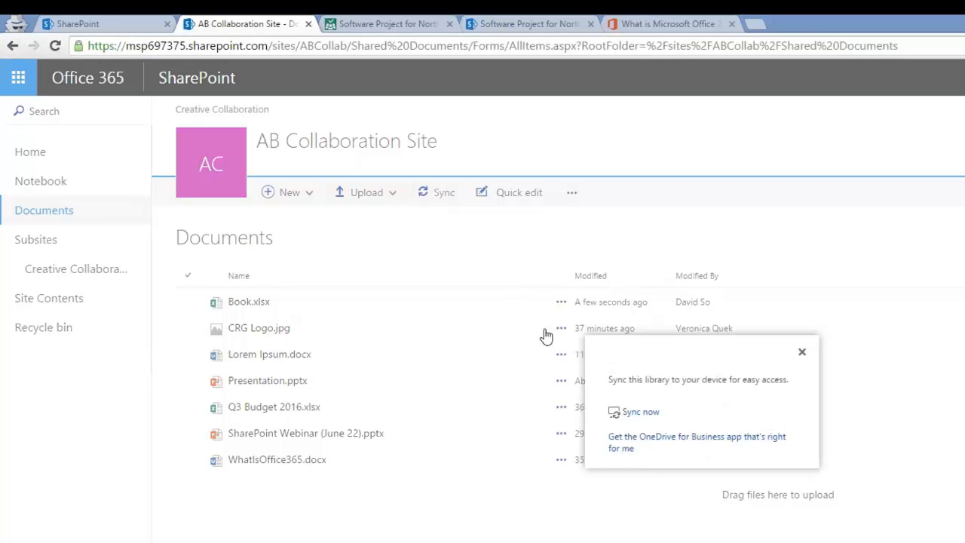
click(656, 412)
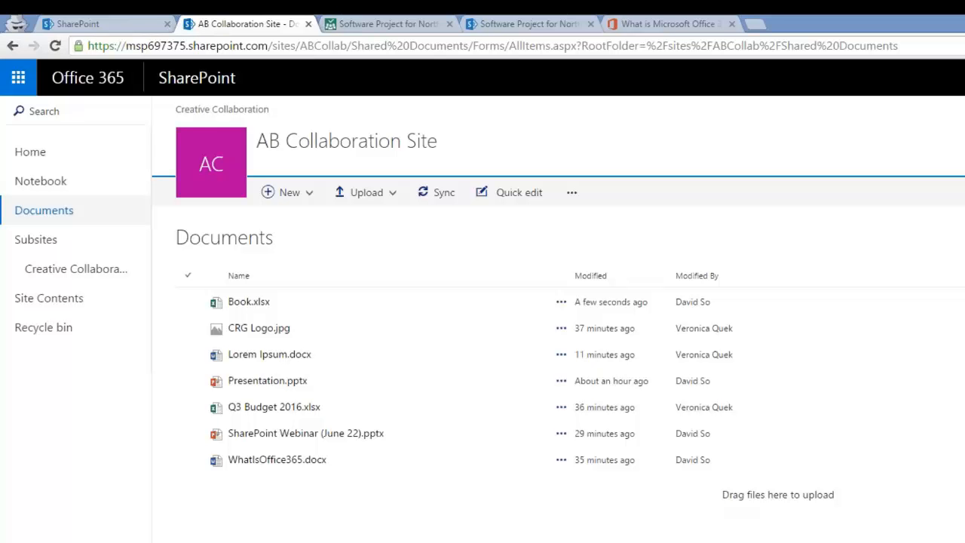
click(464, 431)
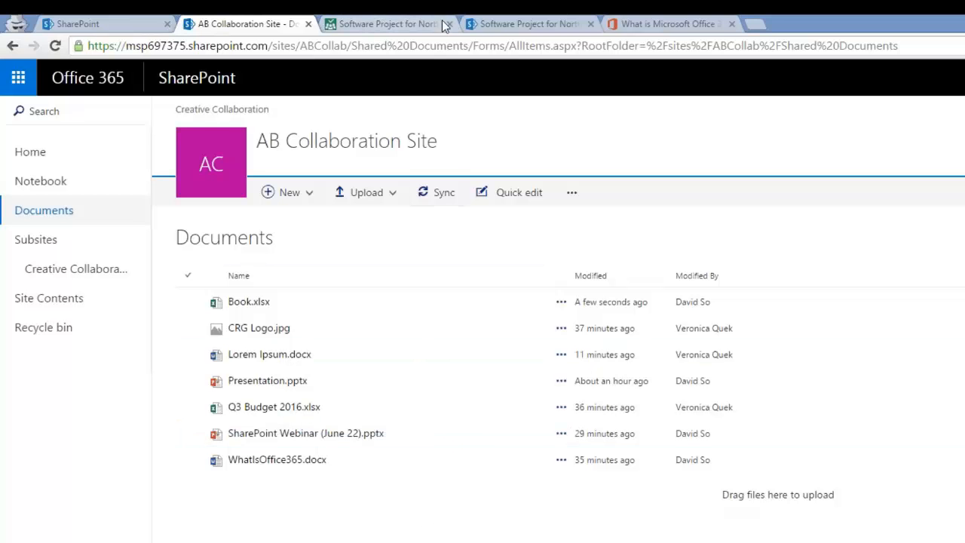
click(19, 78)
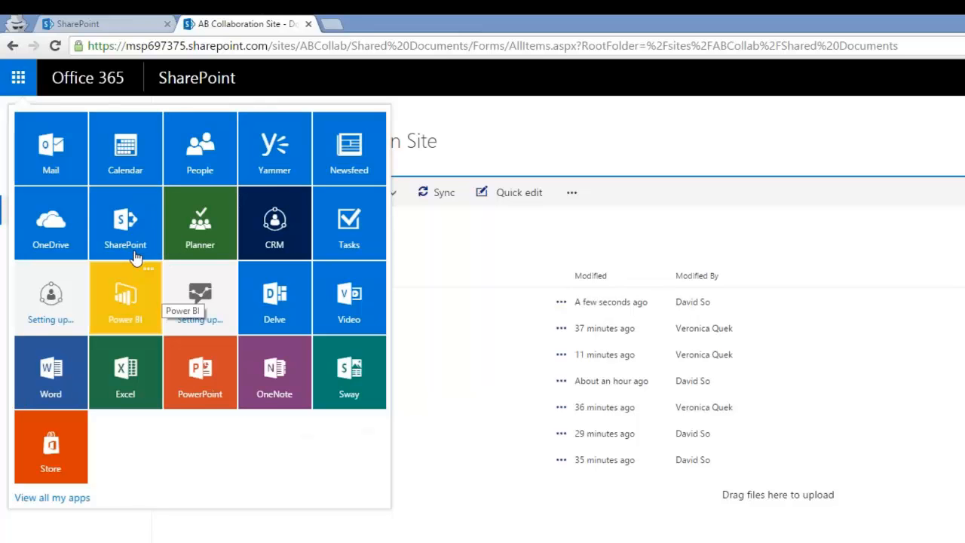
Step: Go to the SharePoint sites home page via the app launcher, then reopen the app list
click(125, 230)
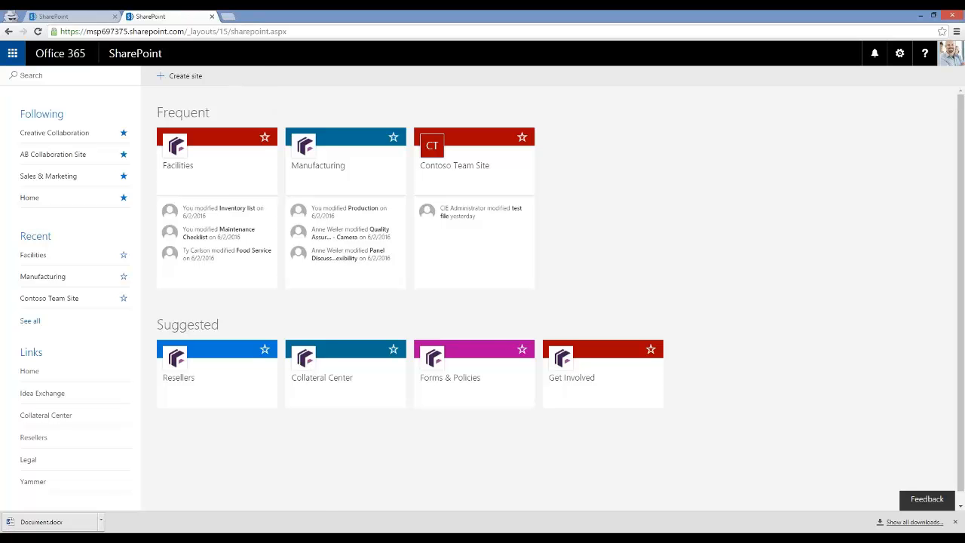
click(12, 53)
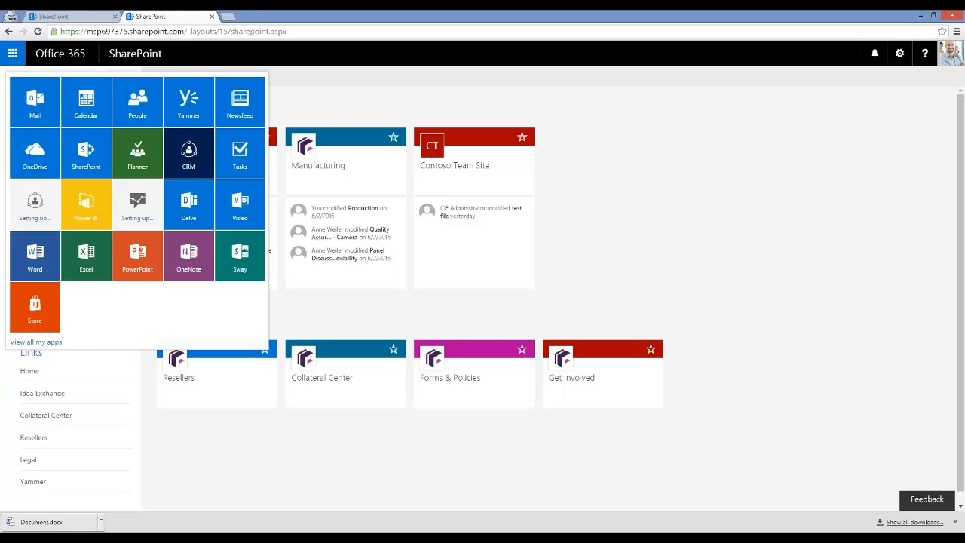
Step: Open OneDrive's BI Documents folder, view the Data Analysis workbook's actions, and select Smart Phone Twitter.xlsx
click(54, 161)
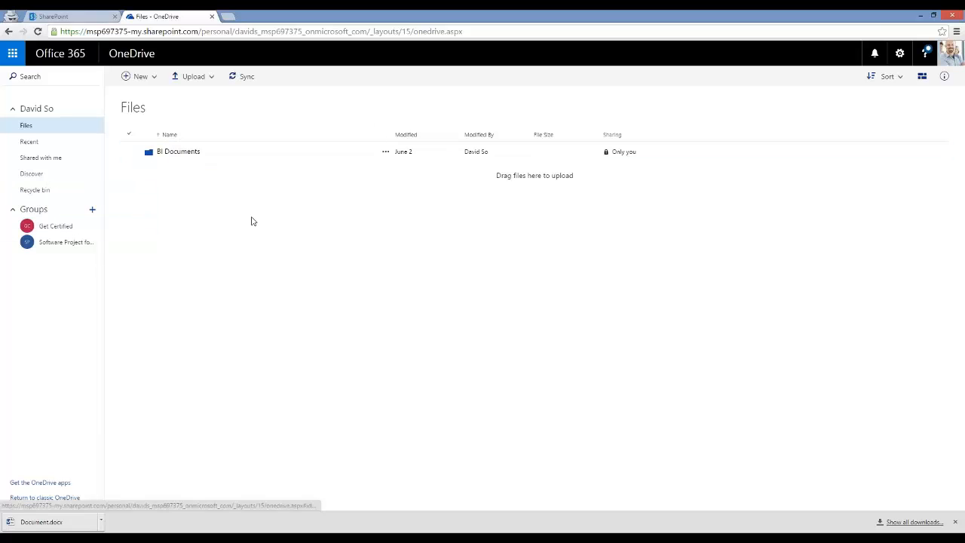
click(190, 154)
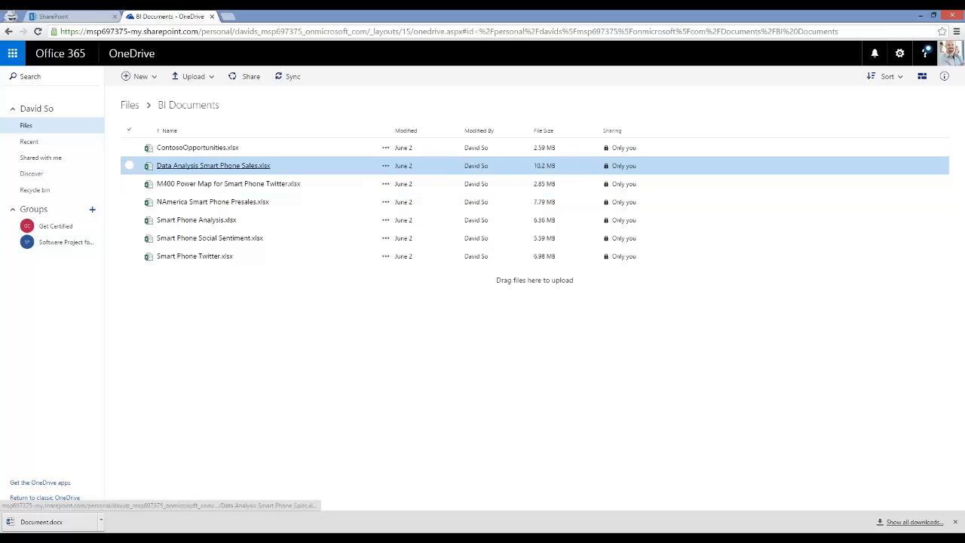
click(385, 165)
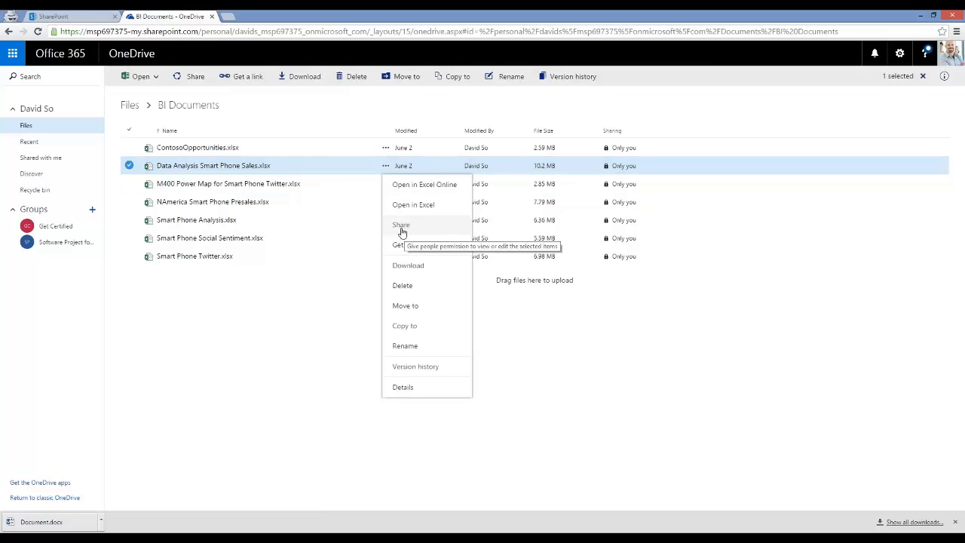
click(273, 308)
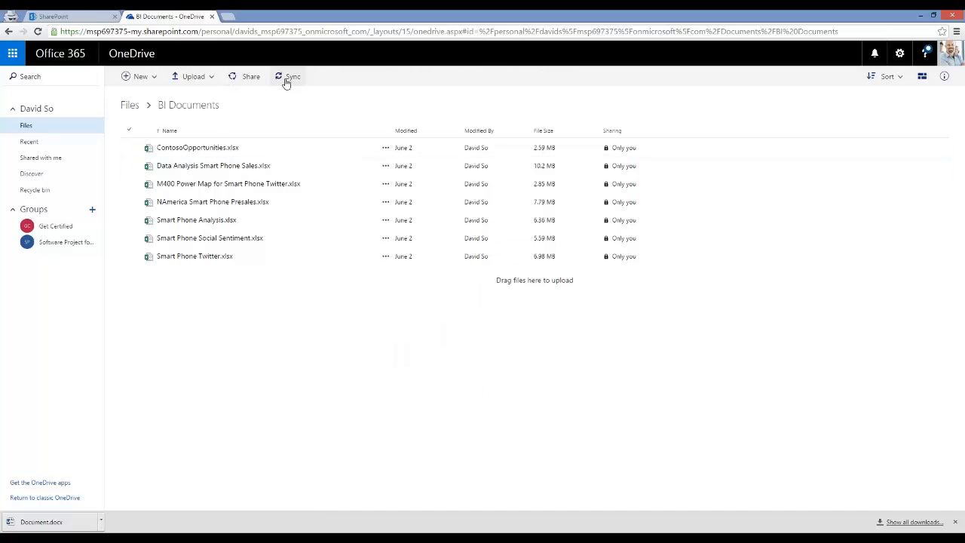
click(193, 260)
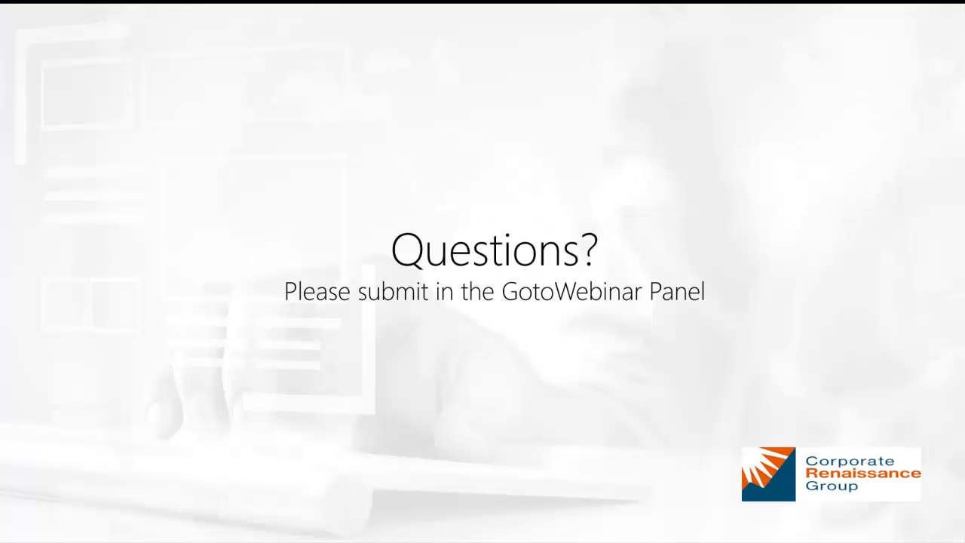